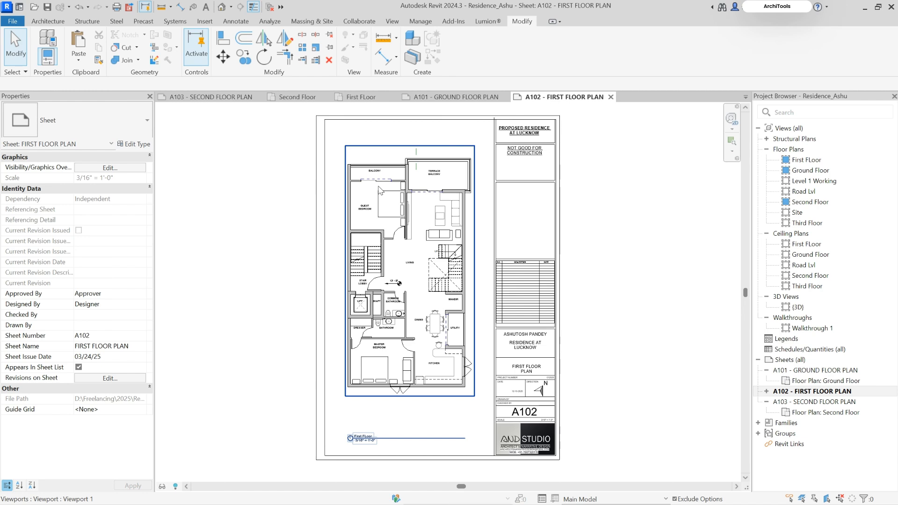
Examine the living room furniture and adjacent balconies on the first floor plan sheet
scroll(380, 191, "up", 3)
scroll(449, 219, "down", 1)
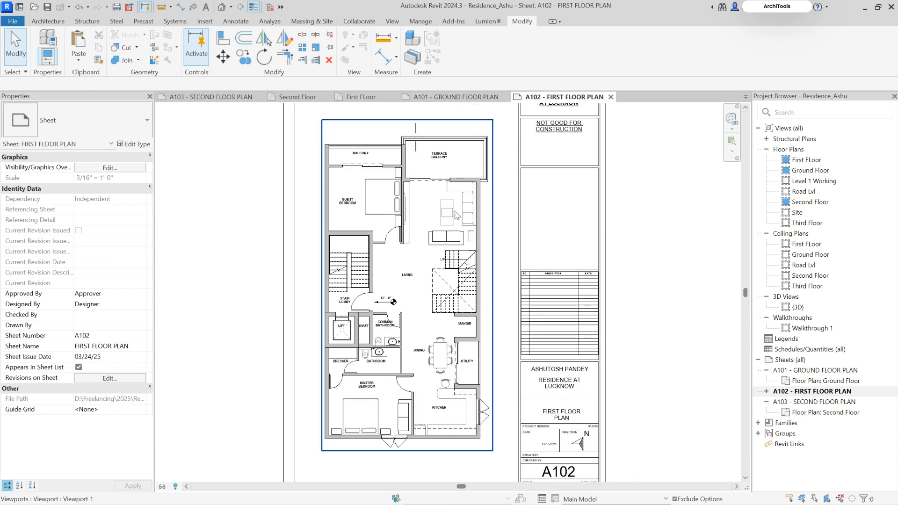
scroll(452, 218, "up", 5)
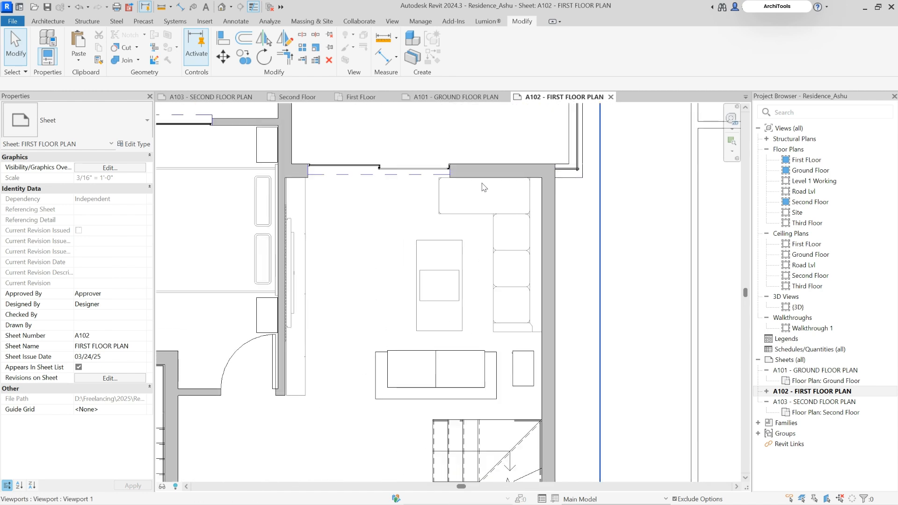
scroll(484, 187, "down", 2)
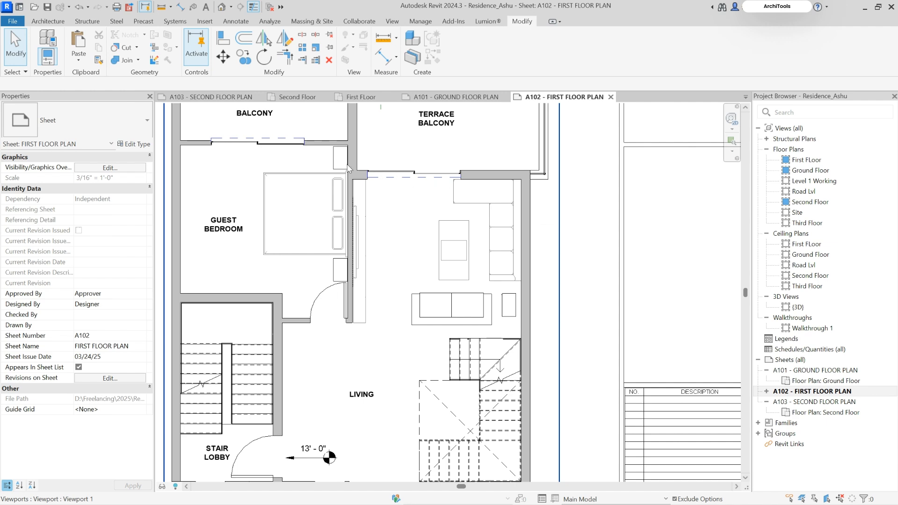
scroll(509, 216, "up", 1)
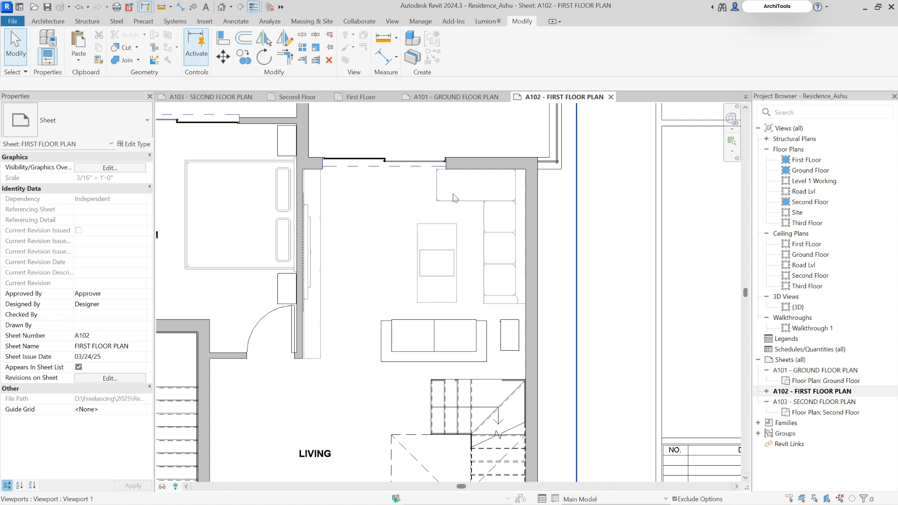
scroll(444, 165, "down", 5)
scroll(463, 169, "up", 4)
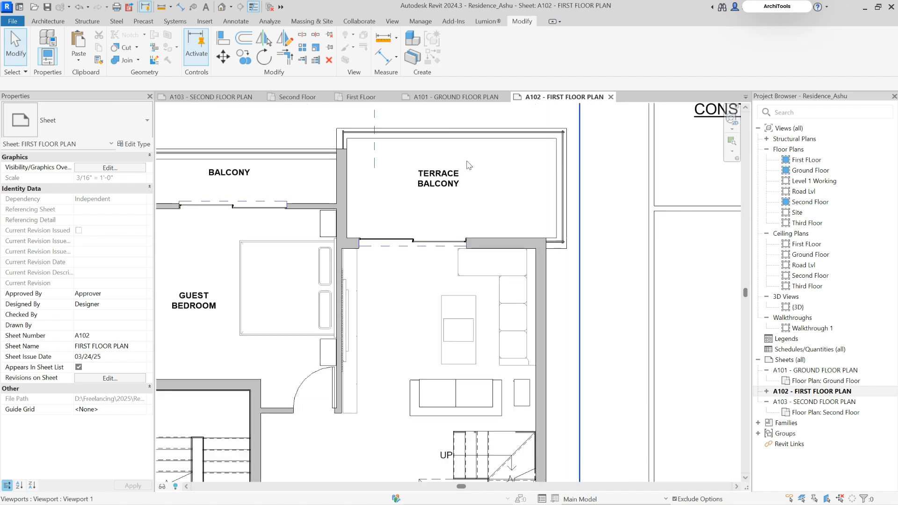
scroll(407, 175, "down", 2)
scroll(483, 257, "up", 2)
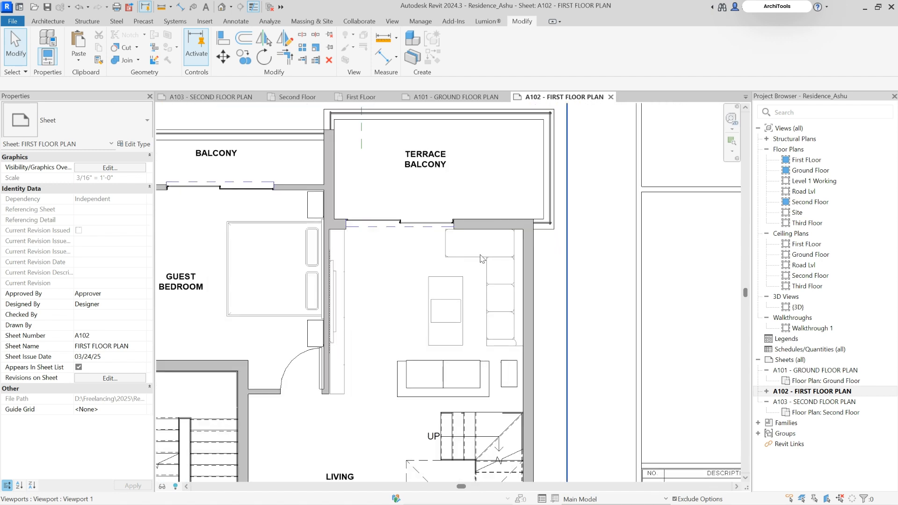
Activate the first floor viewport and place another Soft Bench Compact couch along the living room's terrace-side wall
left_click(482, 256)
double_click(483, 256)
left_click(482, 255)
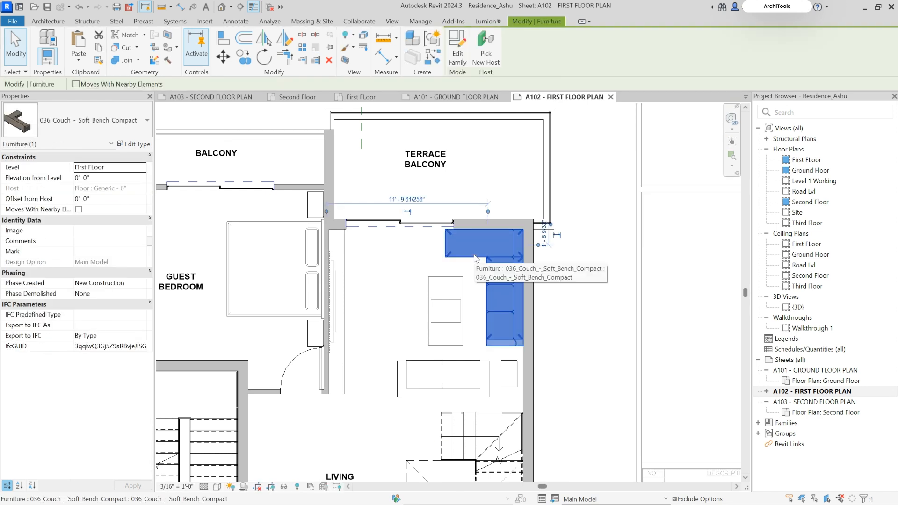
key("s")
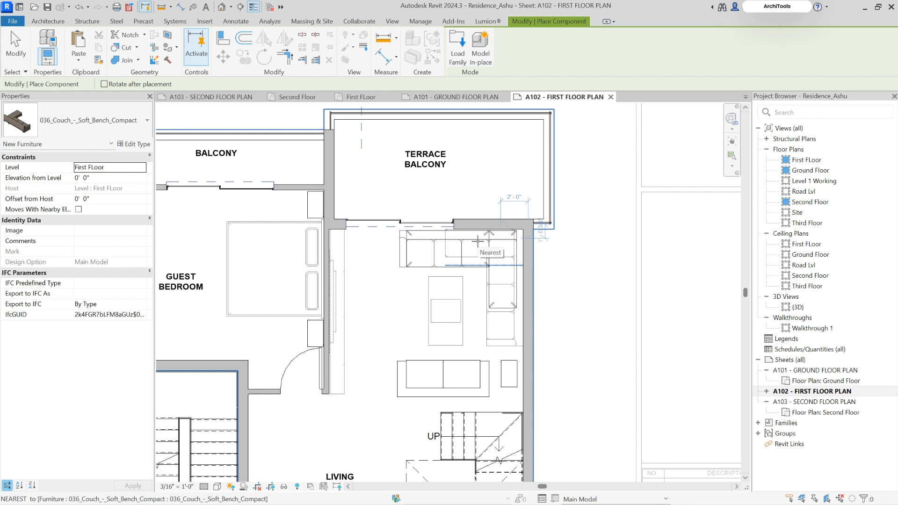
key("Escape")
Check the added couch against the sliding terrace door, and delete it from the living room
scroll(390, 229, "up", 3)
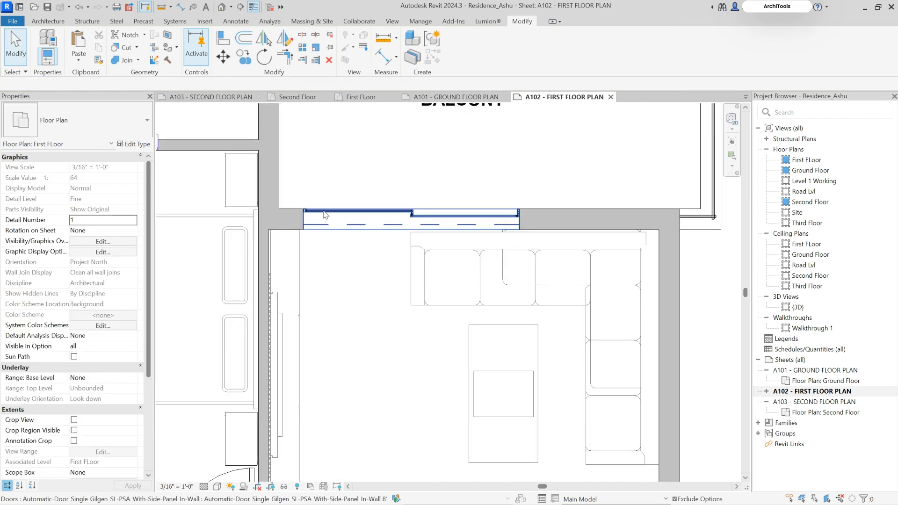
scroll(414, 216, "down", 3)
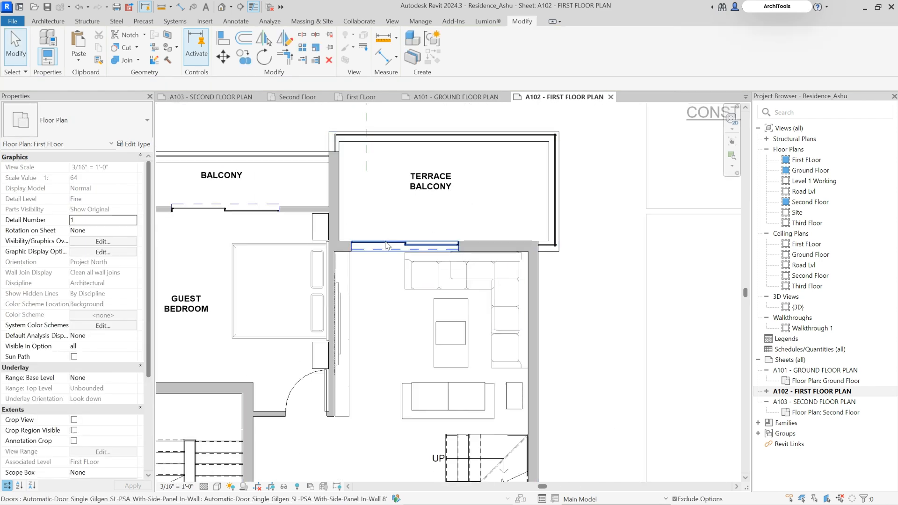
scroll(380, 251, "up", 2)
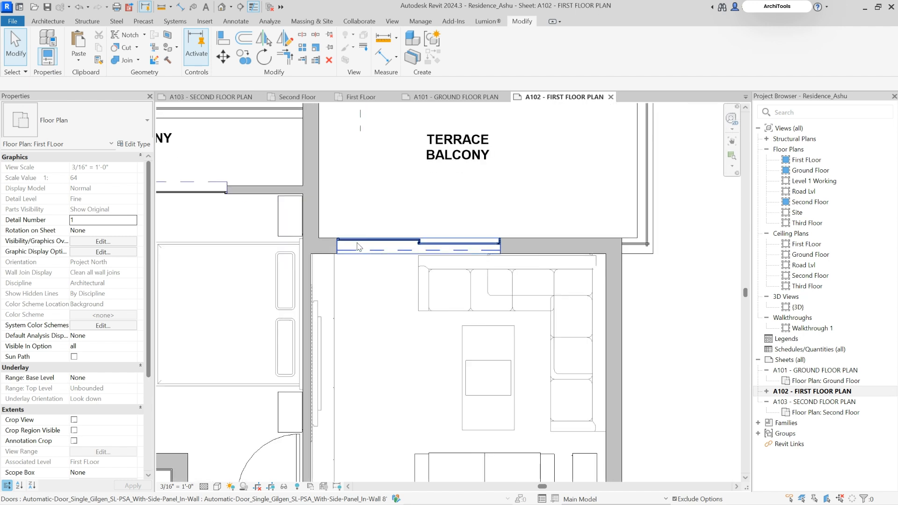
scroll(348, 215, "down", 3)
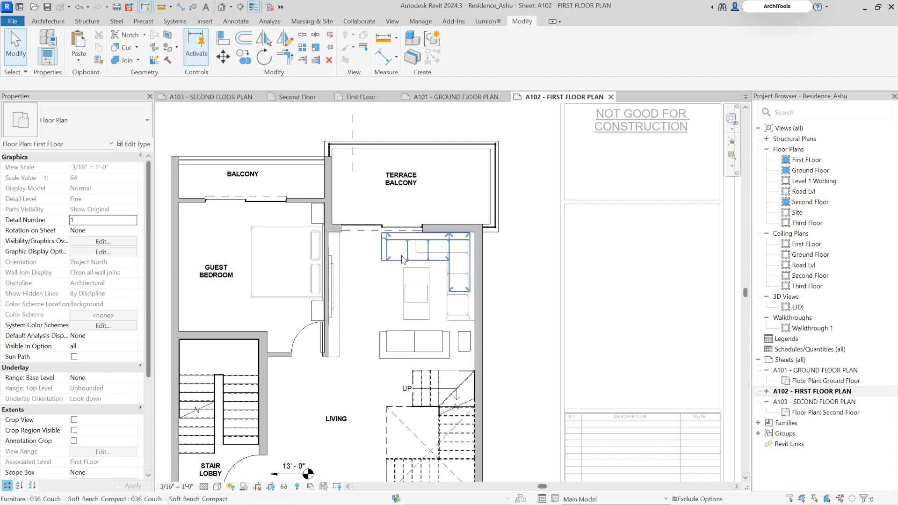
left_click(403, 260)
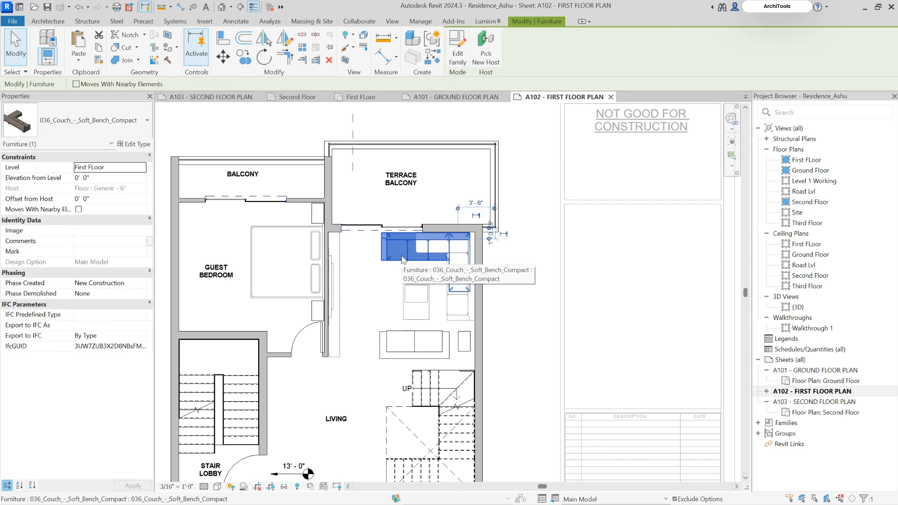
key("Escape")
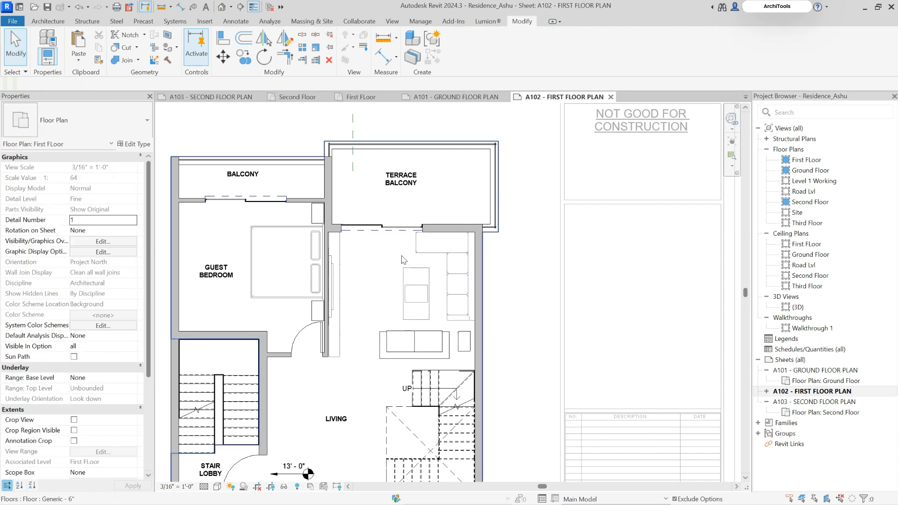
Deactivate the viewport, open Design Options, and review Option 1, Option 2 and Option 3 in Option Set 1
scroll(410, 258, "down", 3)
double_click(452, 127)
middle_click_drag(405, 324, 422, 246)
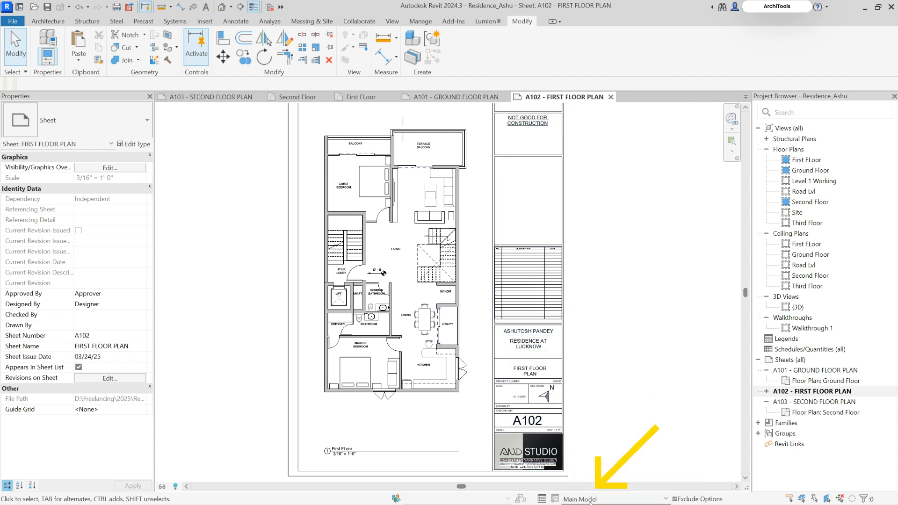
left_click(542, 499)
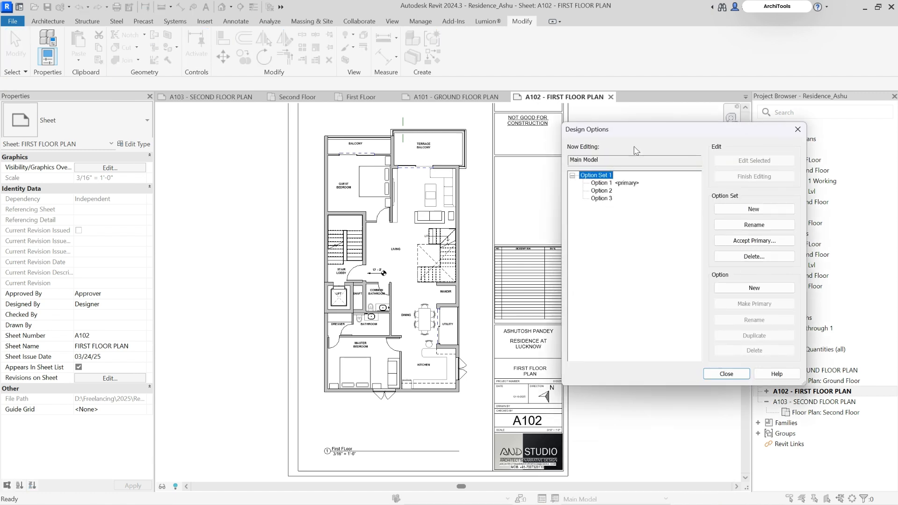
left_click_drag(638, 130, 662, 105)
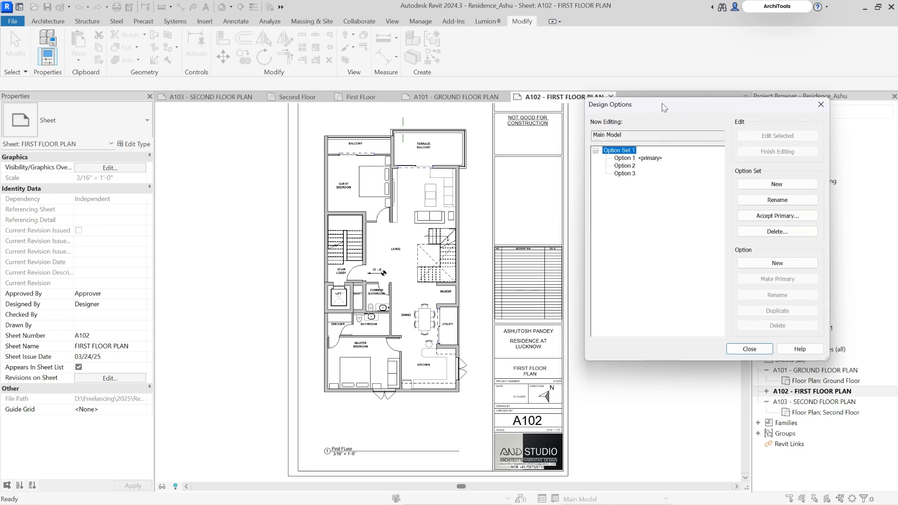
left_click(642, 159)
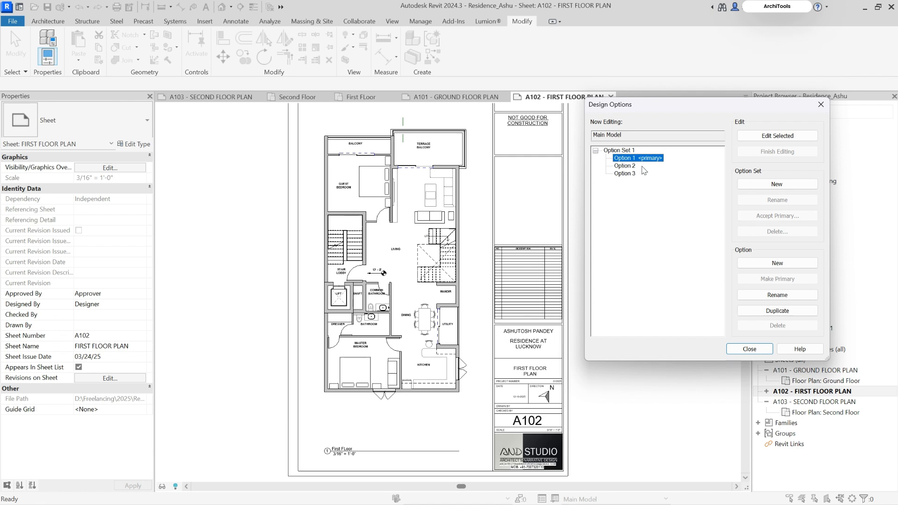
left_click(630, 167)
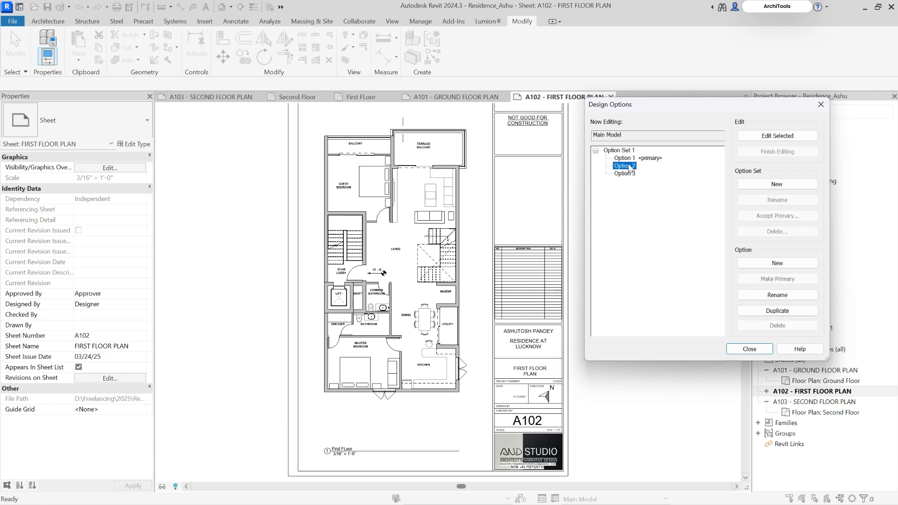
left_click(626, 174)
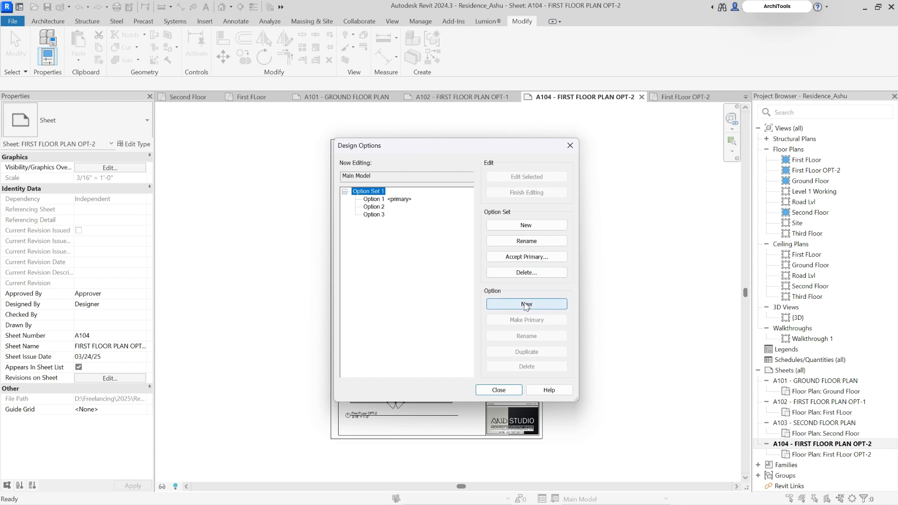
Add a fourth option to Option Set 1, open its name for editing, and close Design Options
left_click(521, 306)
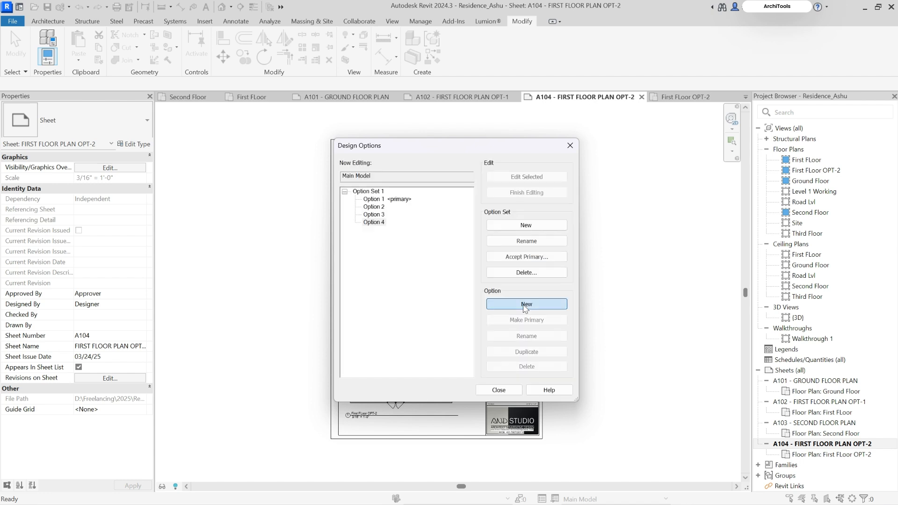
left_click(381, 224)
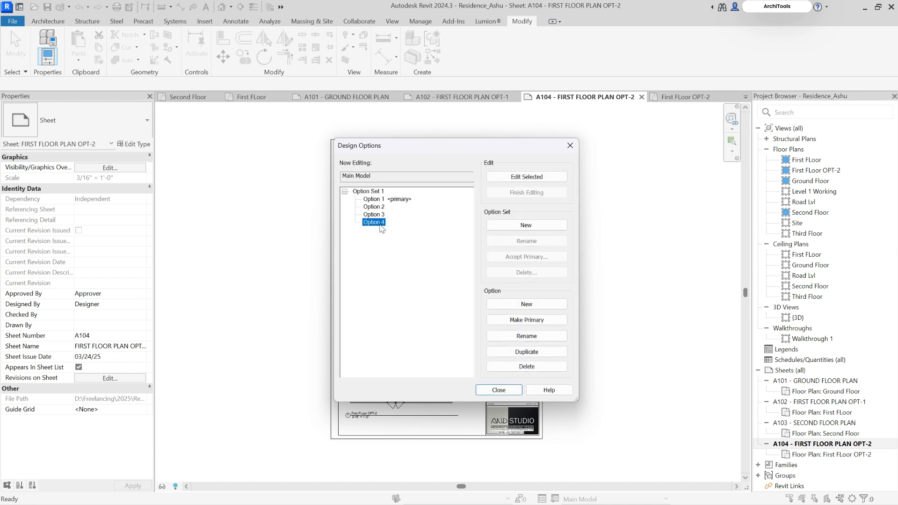
left_click(527, 336)
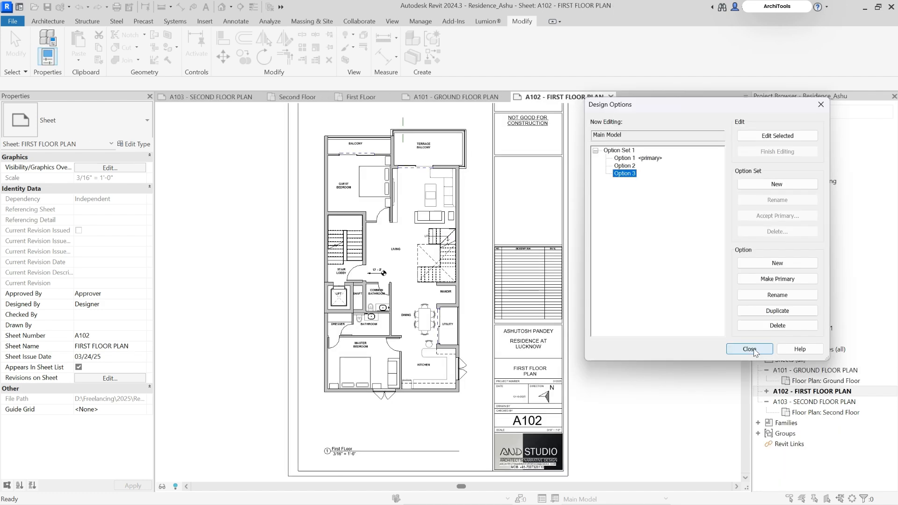
left_click(750, 349)
In the activated first floor viewport, cut the living room's L-shaped couch, coffee table, two-seater sofa and side table
scroll(418, 177, "up", 4)
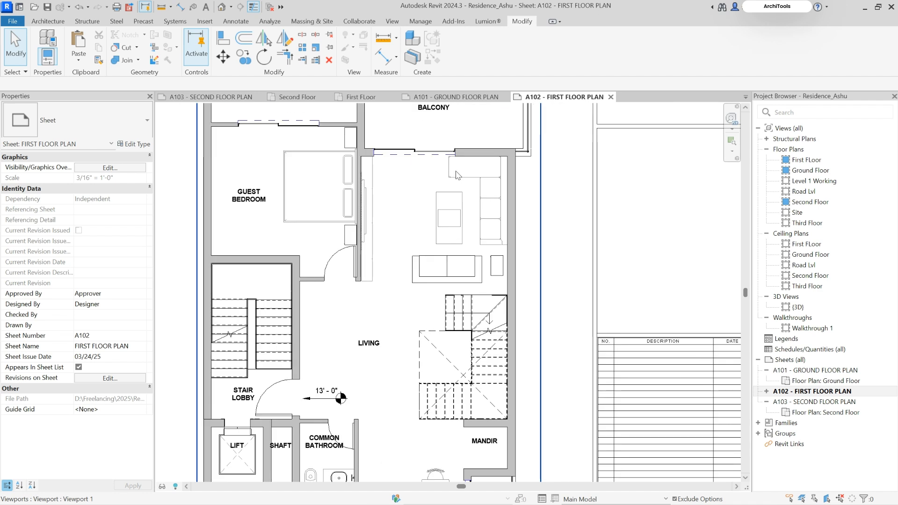
double_click(458, 176)
left_click(461, 180)
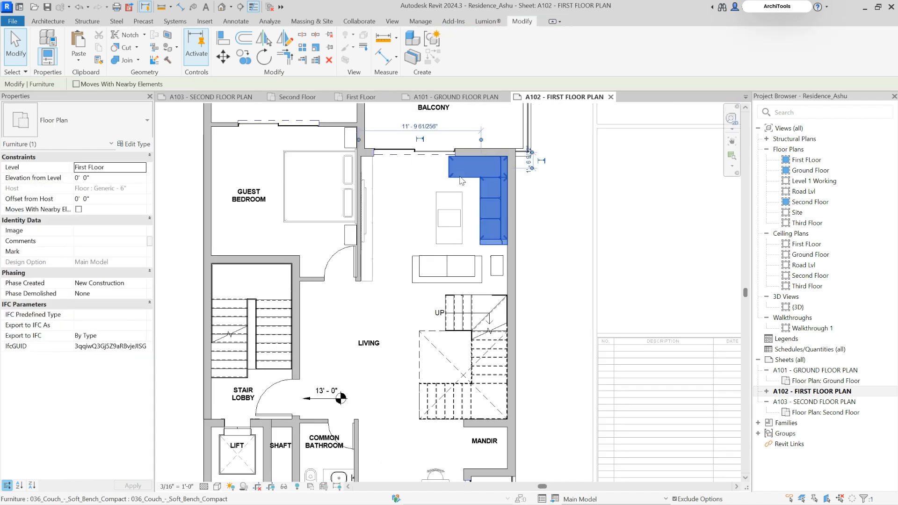
left_click(460, 214, "ctrl")
left_click(466, 272, "ctrl")
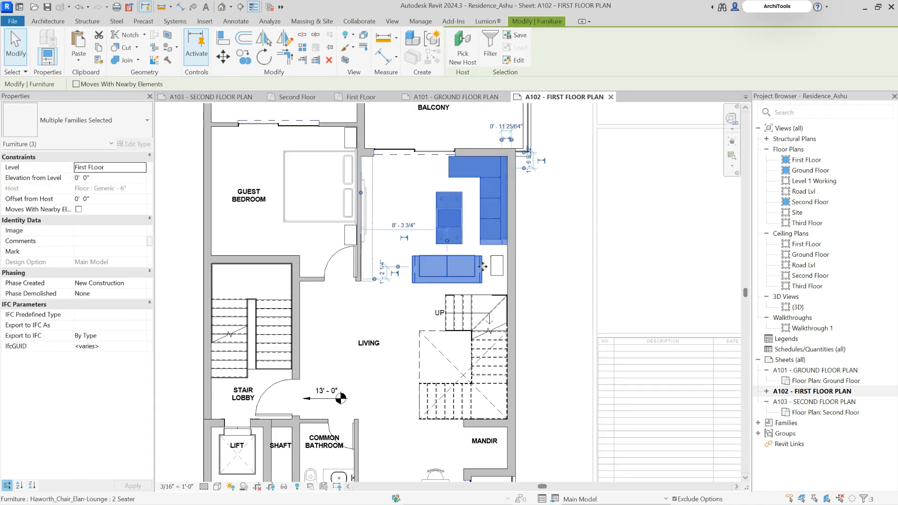
left_click(496, 266, "ctrl")
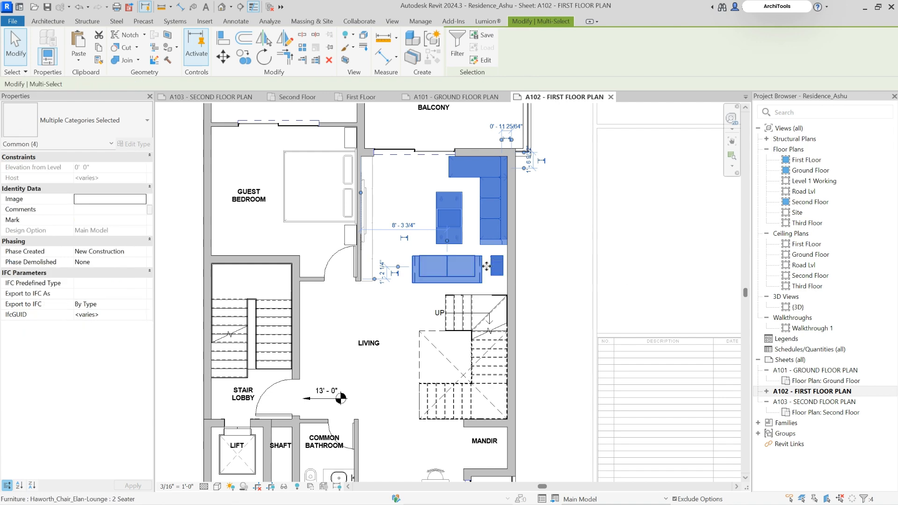
key("Delete")
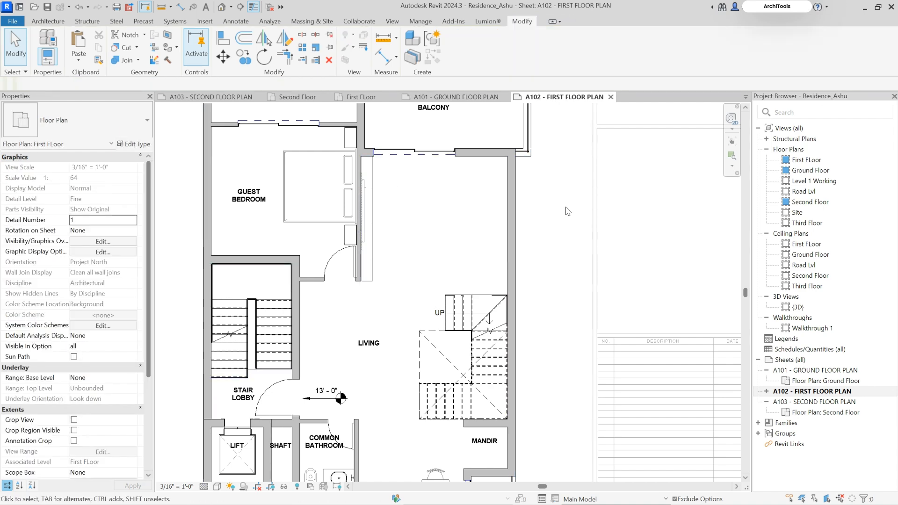
Make Option 1 (primary) the active design option and paste the cut living room furniture aligned to the same place
scroll(518, 196, "down", 3)
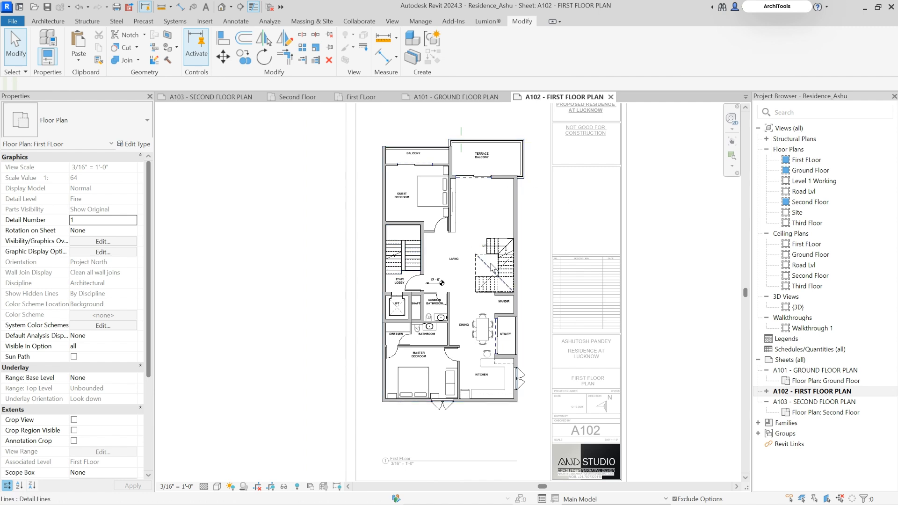
left_click(607, 499)
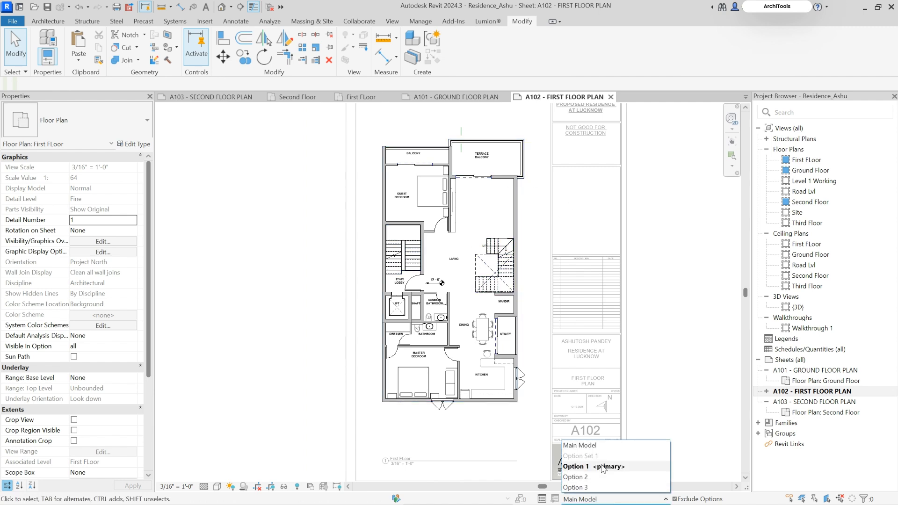
left_click(601, 467)
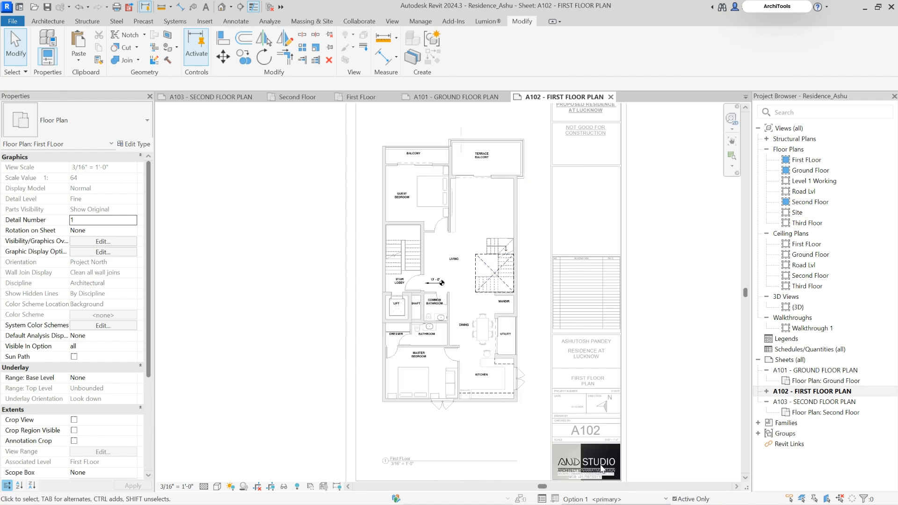
left_click(78, 56)
left_click(119, 142)
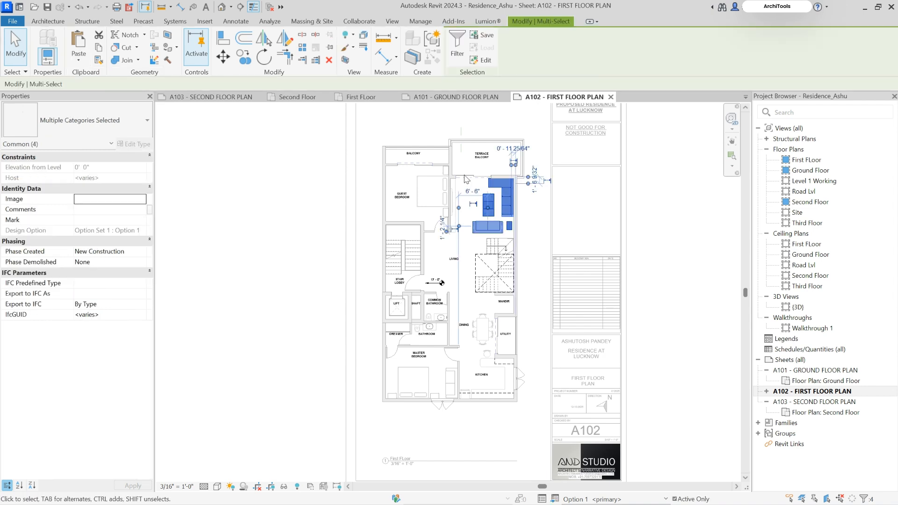
left_click(580, 176)
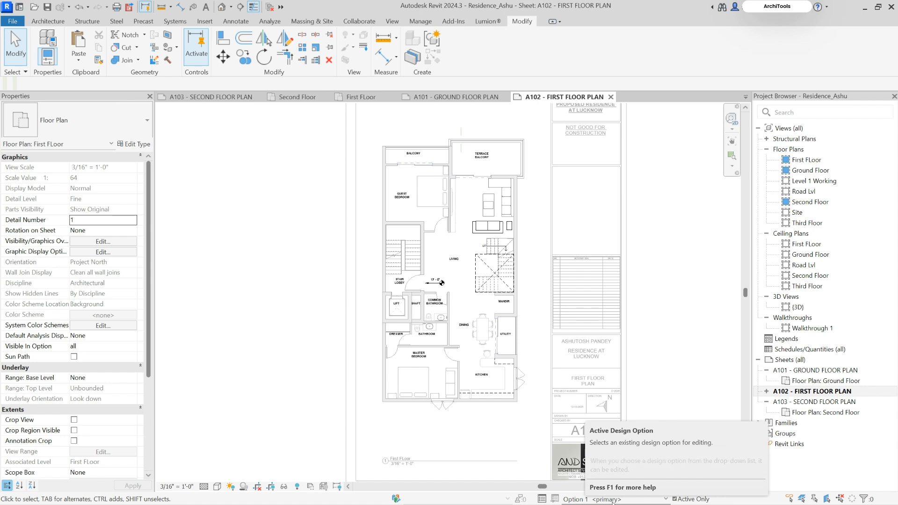
Deactivate the first floor viewport and set the active design option back to Main Model
double_click(270, 245)
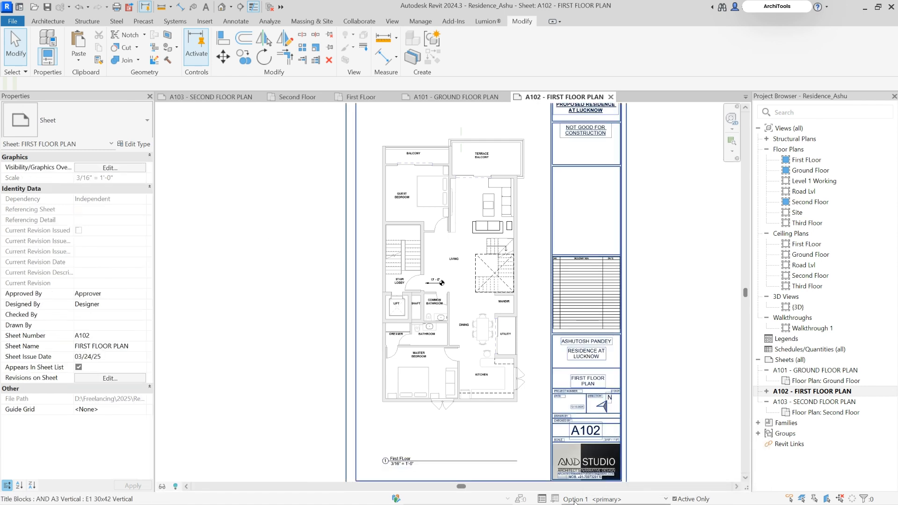
left_click(583, 499)
left_click(585, 446)
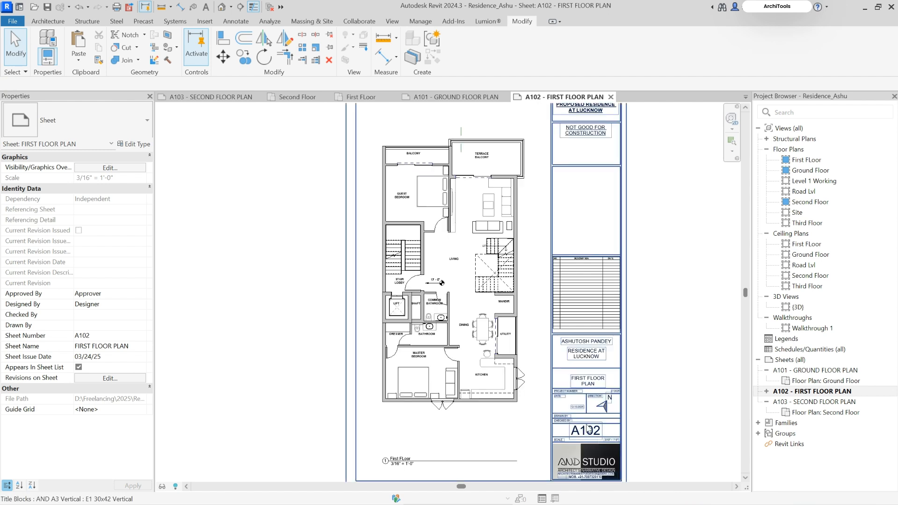
Activate the first floor viewport on sheet A102 around the living room
scroll(511, 172, "up", 4)
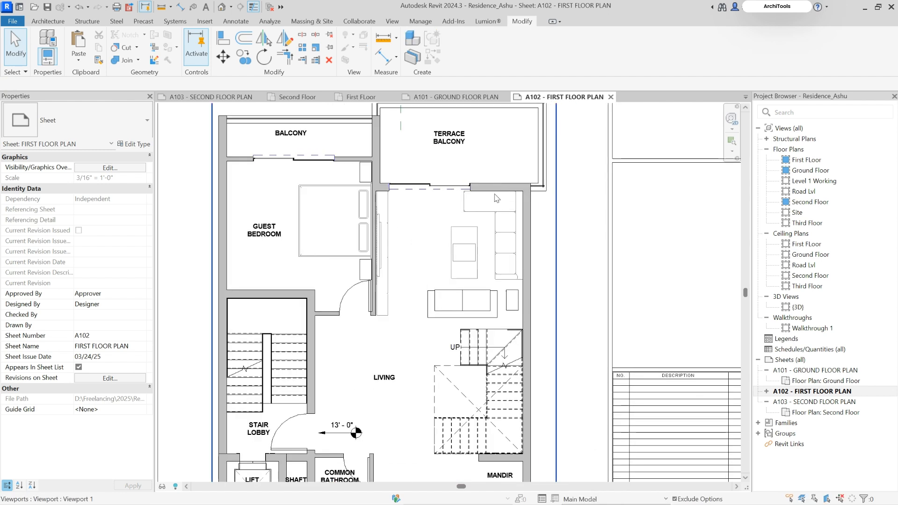
double_click(489, 276)
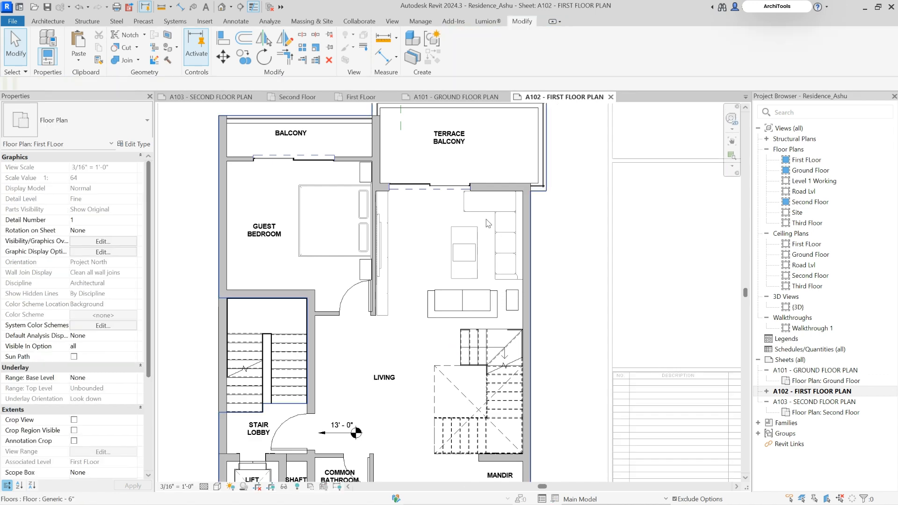
scroll(488, 215, "down", 2)
scroll(480, 207, "up", 3)
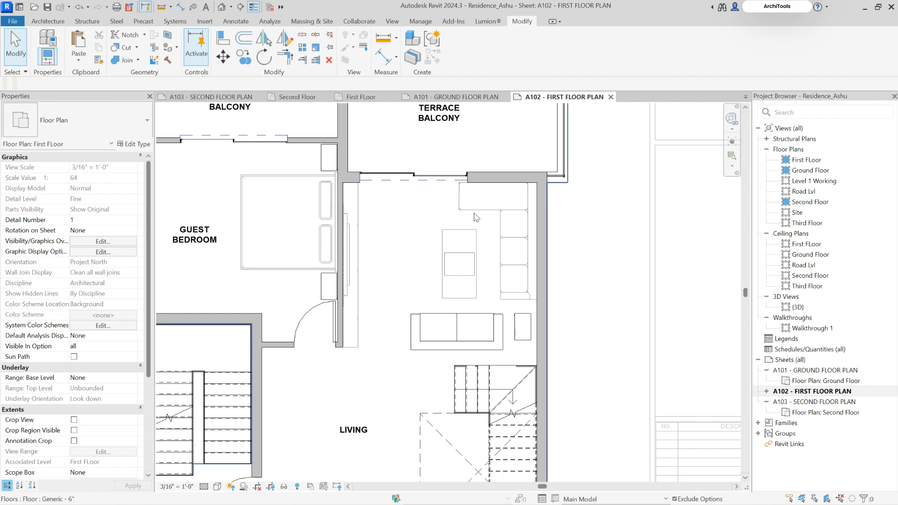
scroll(512, 202, "down", 4)
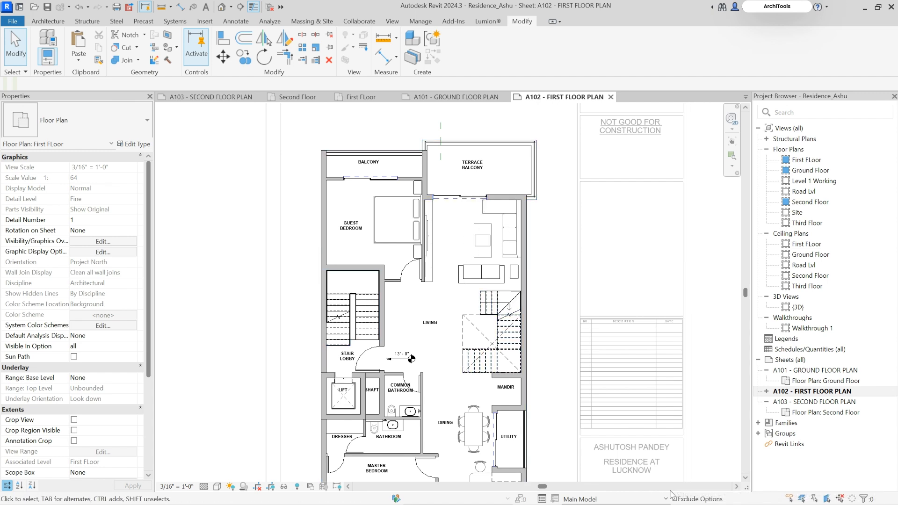
Turn off Exclude Options, check the design option assignment of the living room's L-shaped couch, and clear the selection
scroll(487, 209, "up", 2)
left_click(503, 220)
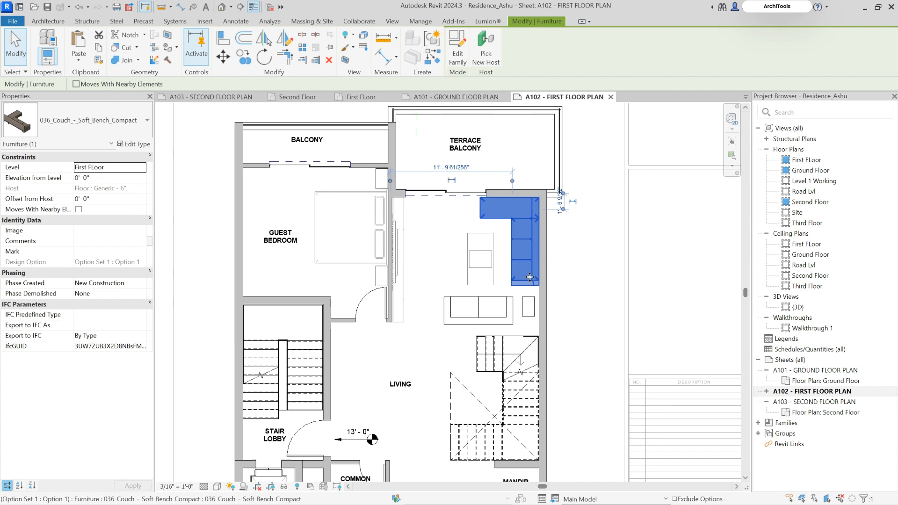
scroll(436, 262, "down", 1)
scroll(437, 263, "down", 3)
double_click(612, 229)
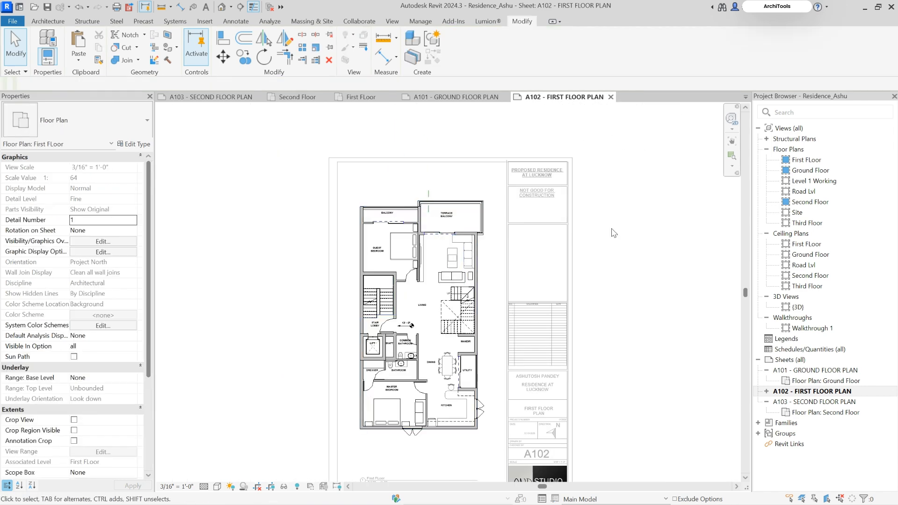
Copy the sliding door together with its wall between the living room and the terrace balcony
double_click(449, 254)
scroll(449, 254, "up", 5)
middle_click_drag(450, 255, 430, 268)
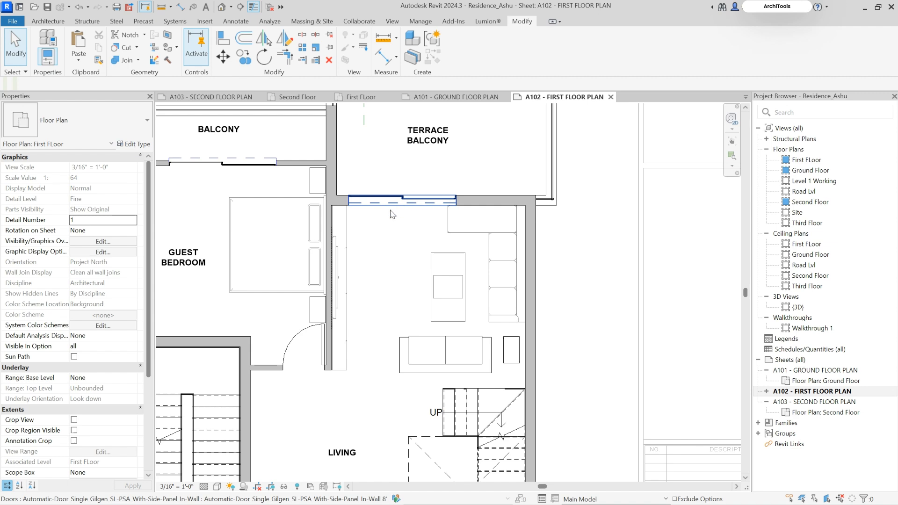
scroll(386, 205, "up", 2)
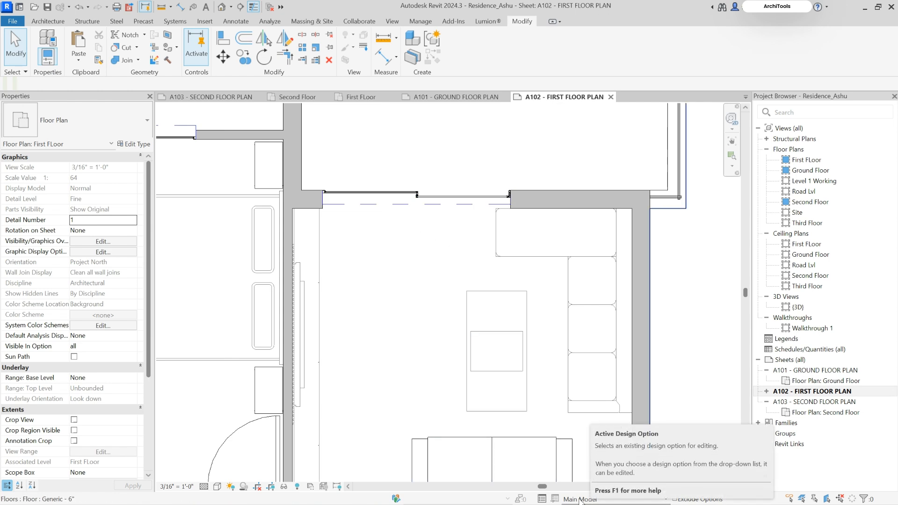
left_click(423, 195)
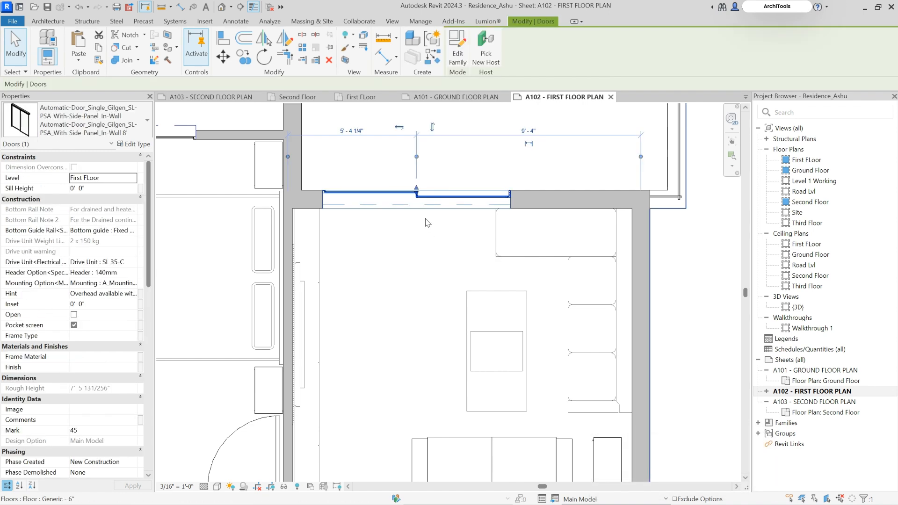
left_click(548, 196, "ctrl")
scroll(548, 195, "down", 5)
scroll(442, 255, "up", 3)
middle_click_drag(445, 260, 424, 278)
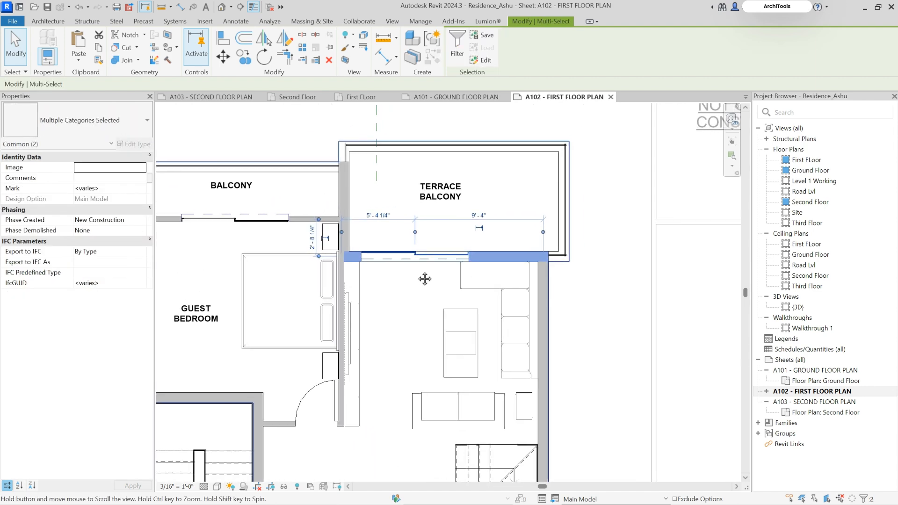
scroll(486, 260, "up", 2)
middle_click_drag(488, 260, 486, 263)
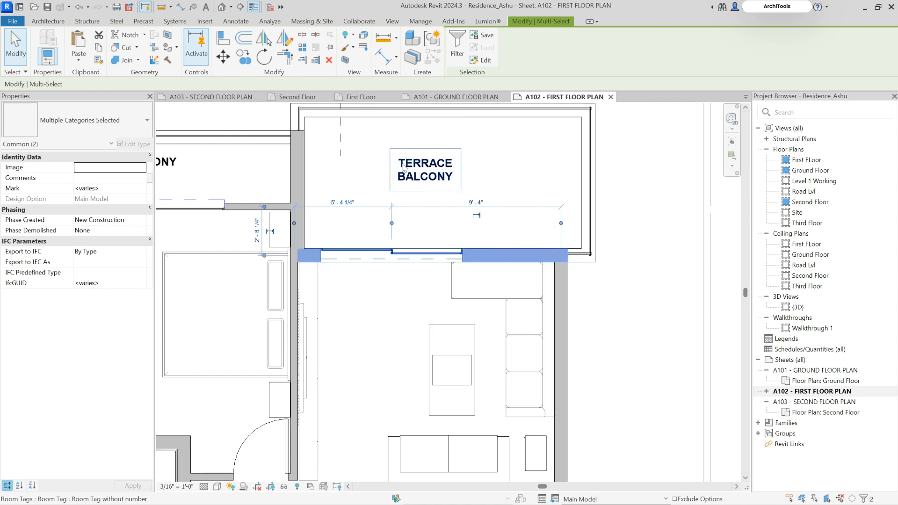
scroll(423, 232, "down", 2)
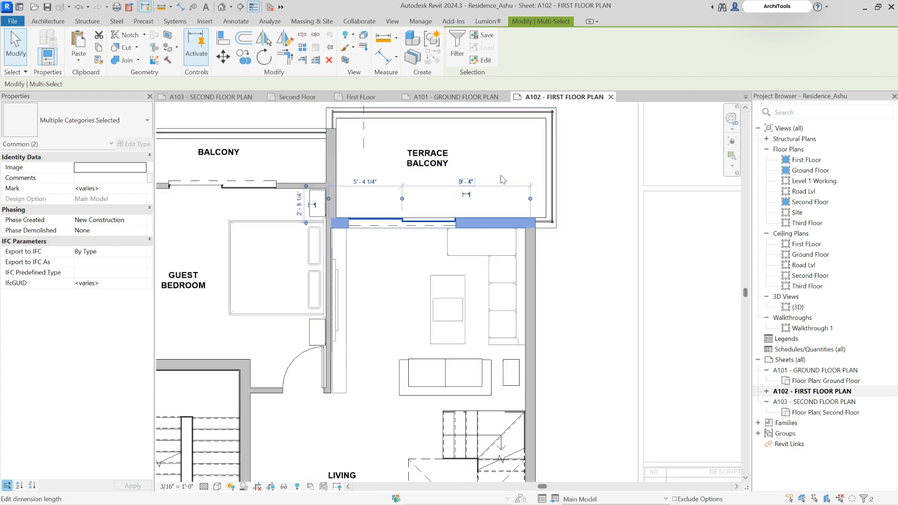
Select the TERRACE BALCONY and LIVING room tags in turn to inspect their rooms, and clear the selection
left_click(429, 191)
scroll(358, 421, "down", 1)
middle_click_drag(358, 414, 365, 315)
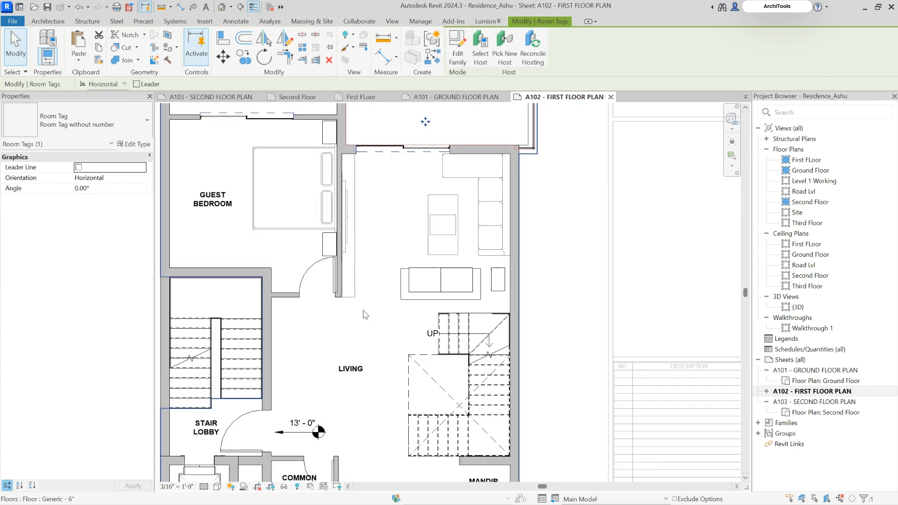
left_click(360, 374)
middle_click_drag(447, 227, 435, 282)
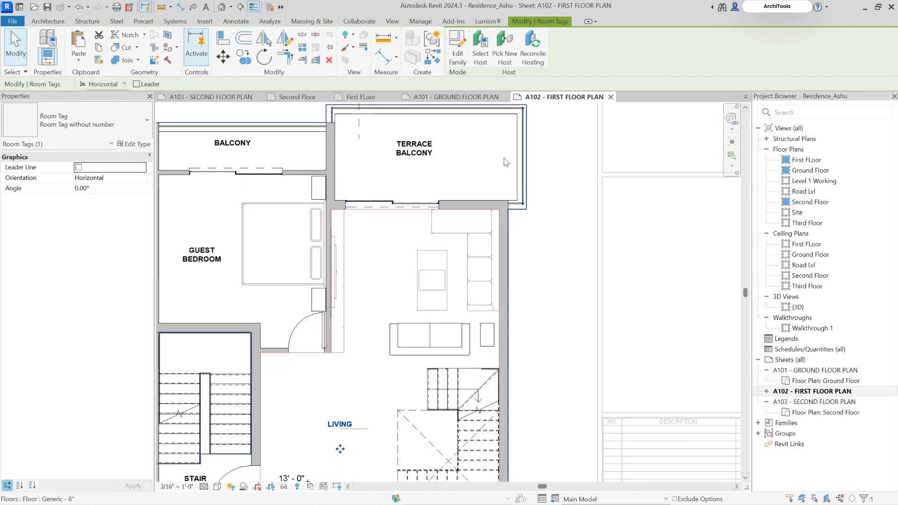
key("Escape")
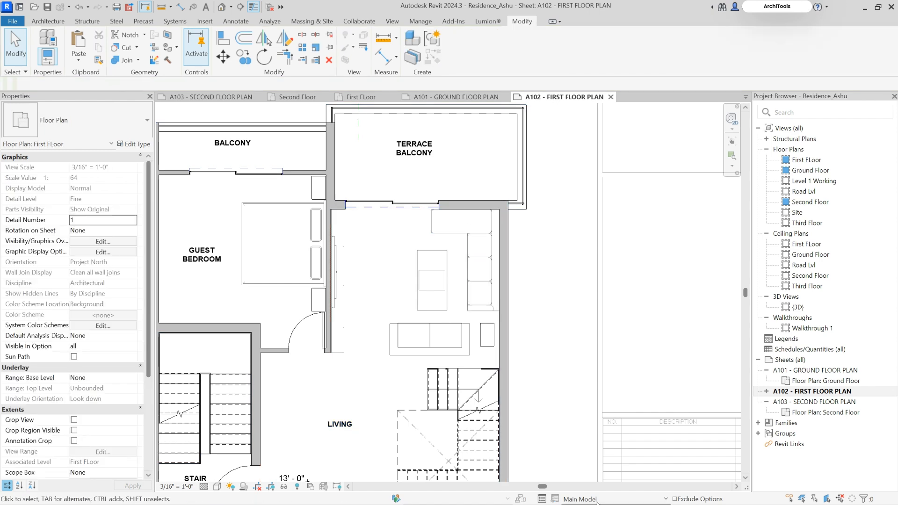
Make Option 1 (primary) the active design option and paste the copied wall and sliding door aligned to the same place
left_click(593, 498)
left_click(593, 467)
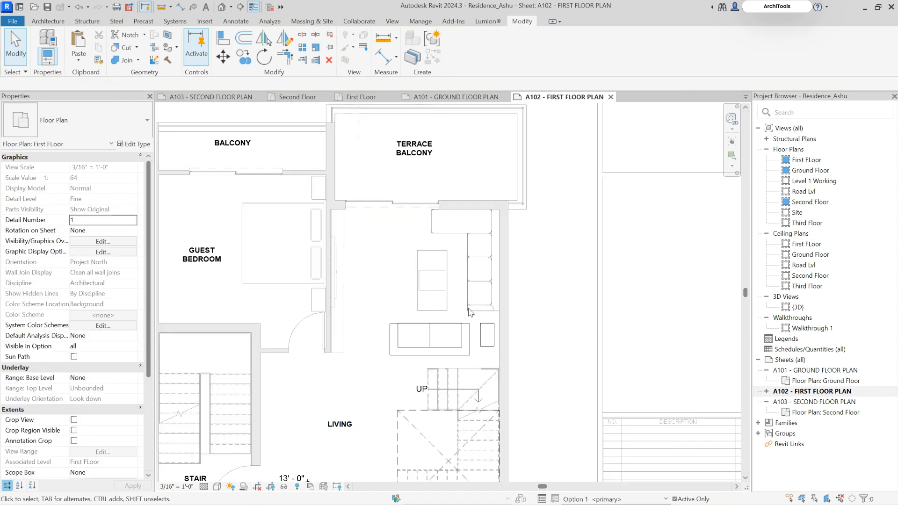
left_click(79, 56)
left_click(118, 163)
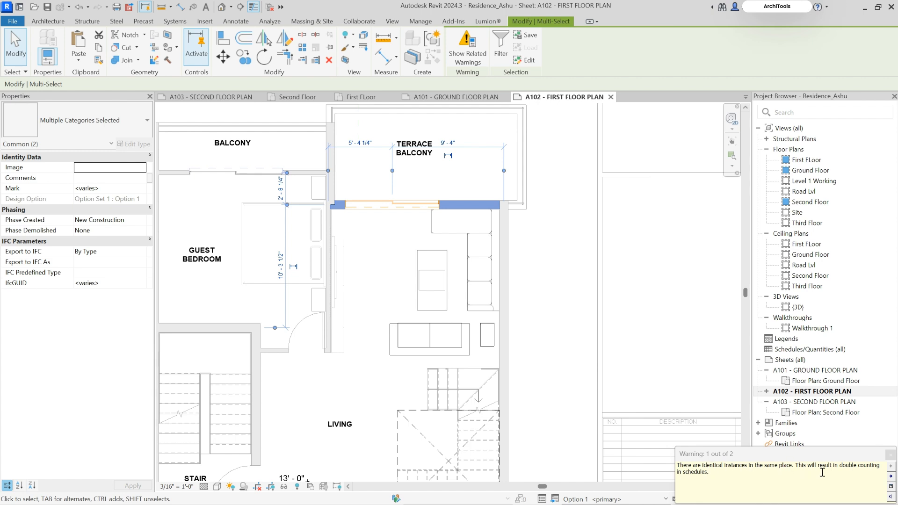
left_click(588, 313)
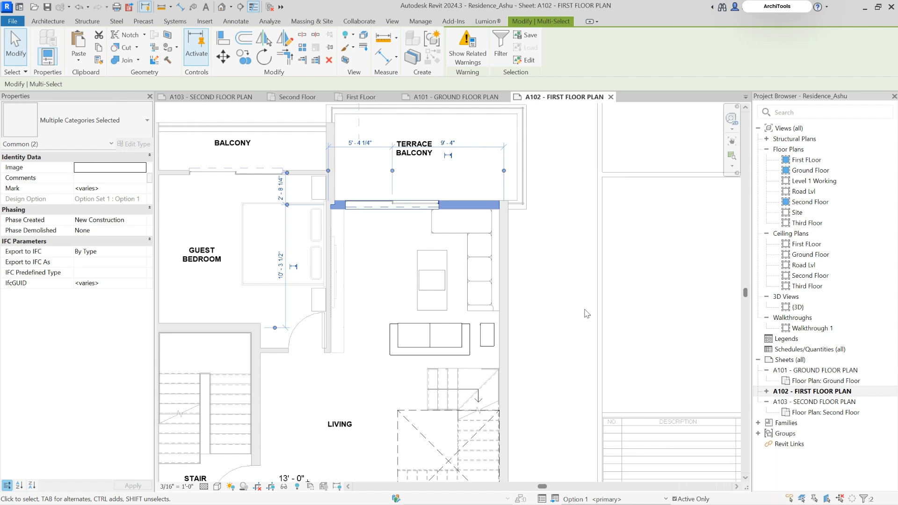
Return the active design option to Main Model and delete its original wall between the living room and the terrace balcony
left_click(591, 499)
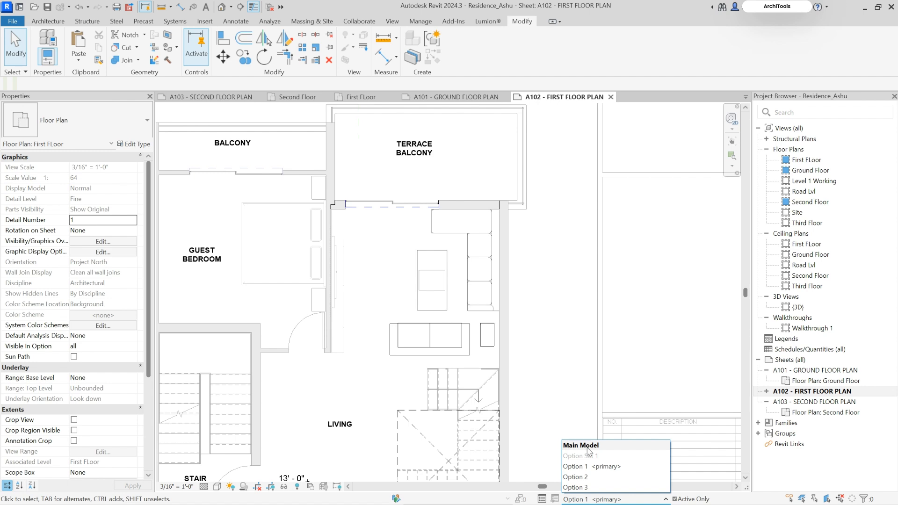
left_click(581, 446)
scroll(346, 158, "up", 4)
left_click(327, 263)
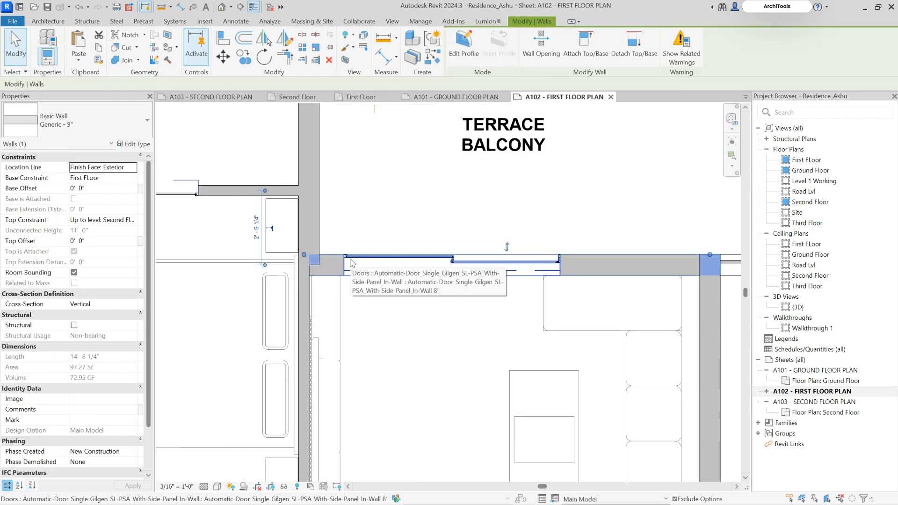
key("Escape")
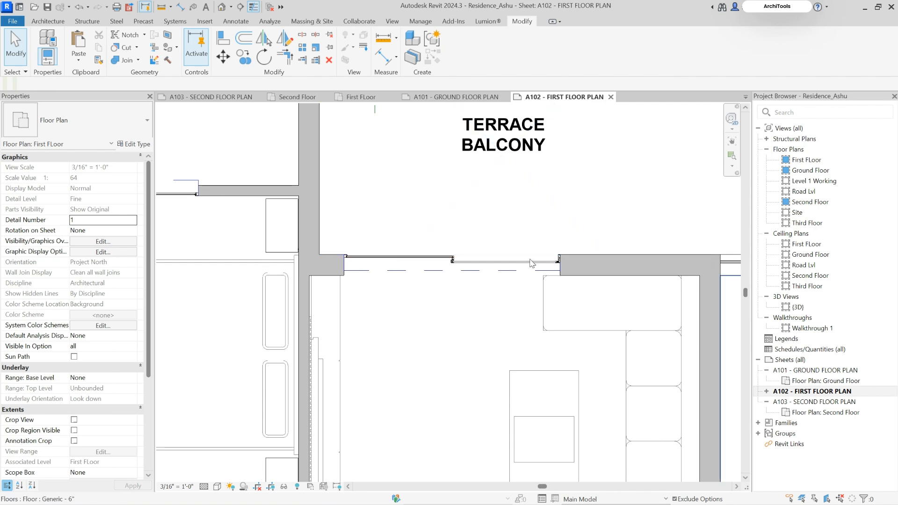
Deactivate the first floor viewport and review the whole sheet
scroll(532, 264, "down", 5)
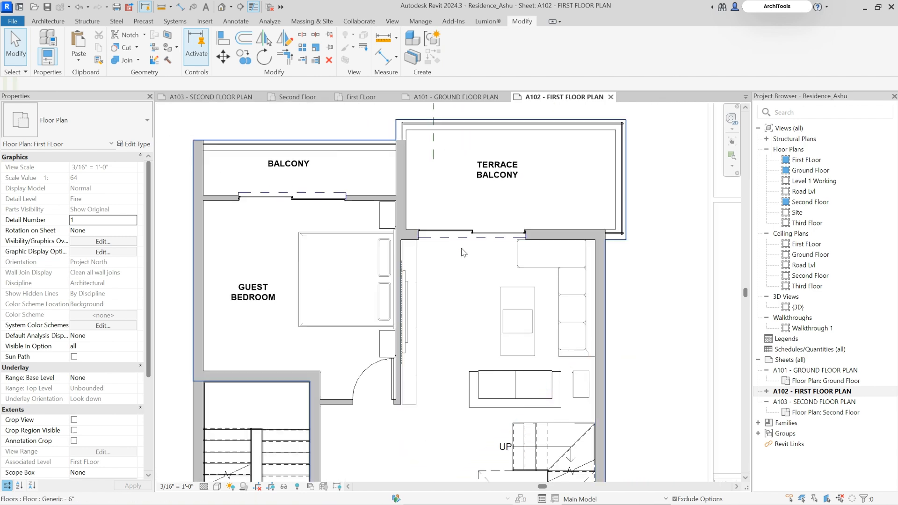
scroll(464, 252, "down", 3)
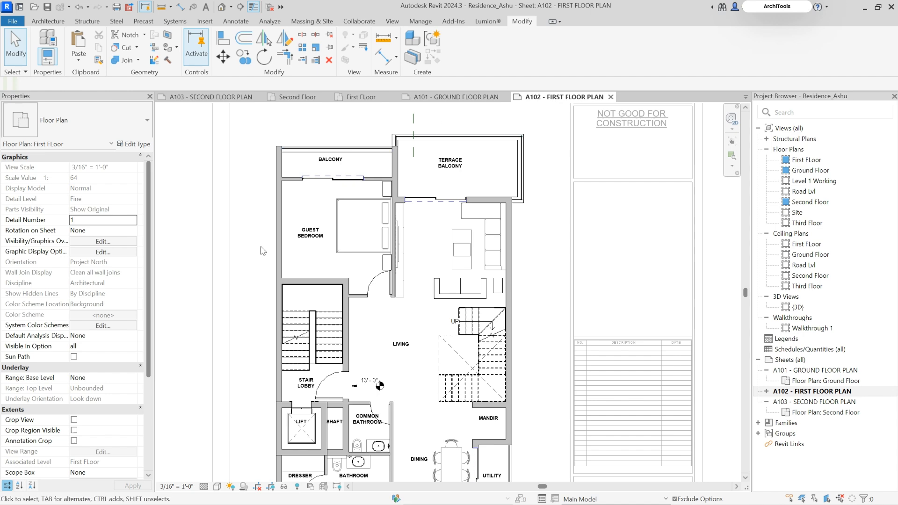
double_click(562, 325)
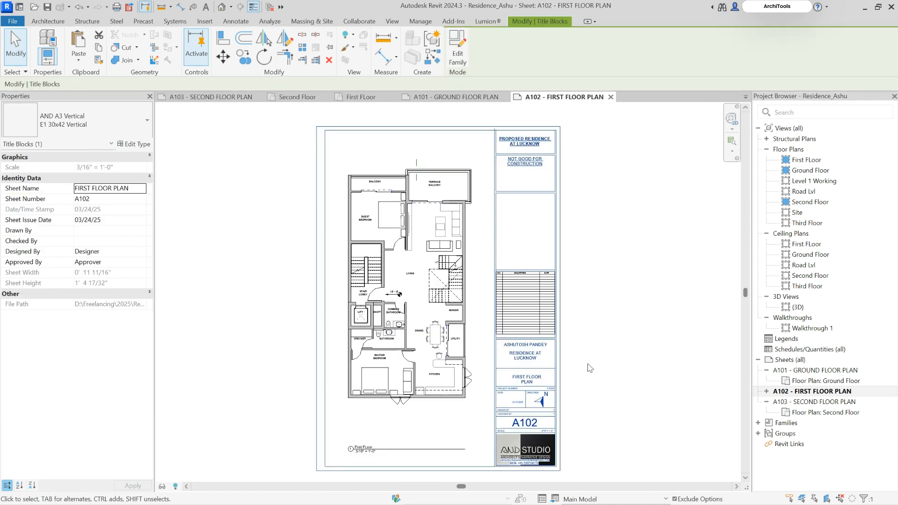
Reactivate the first floor viewport, make Option 1 (primary) active, and copy its L-shaped couch, coffee table, two-seater sofa and side table
scroll(436, 219, "up", 5)
double_click(482, 182)
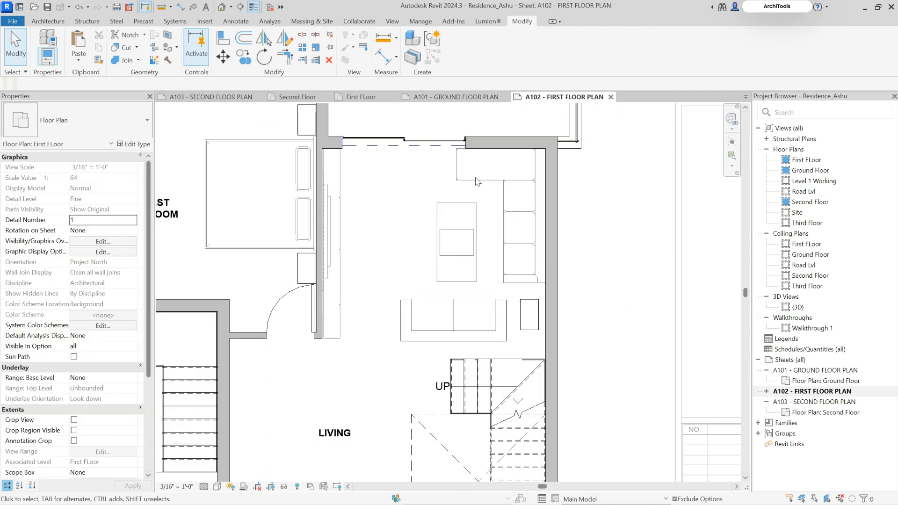
left_click(574, 500)
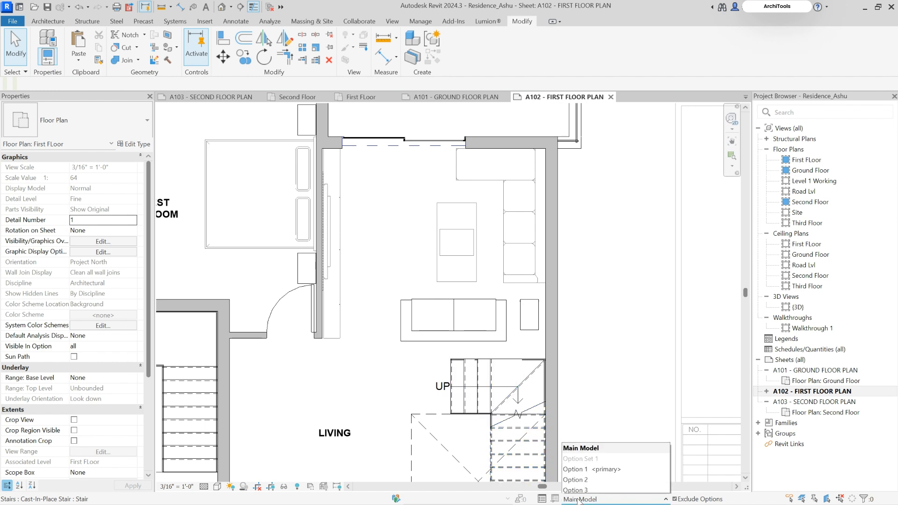
left_click(606, 466)
left_click(487, 185)
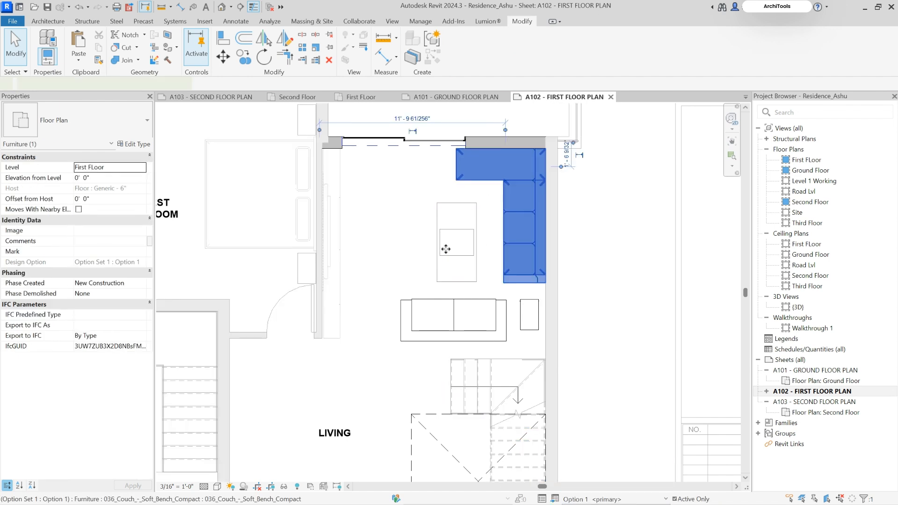
left_click(532, 311, "ctrl")
left_click(467, 323, "ctrl")
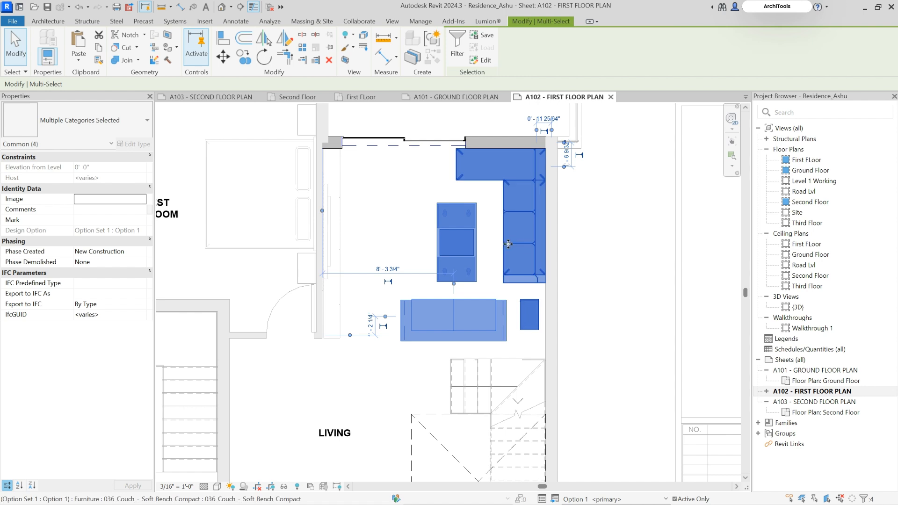
Make Option 2 the active design option and paste the copied living room furniture aligned to the current view
left_click(610, 500)
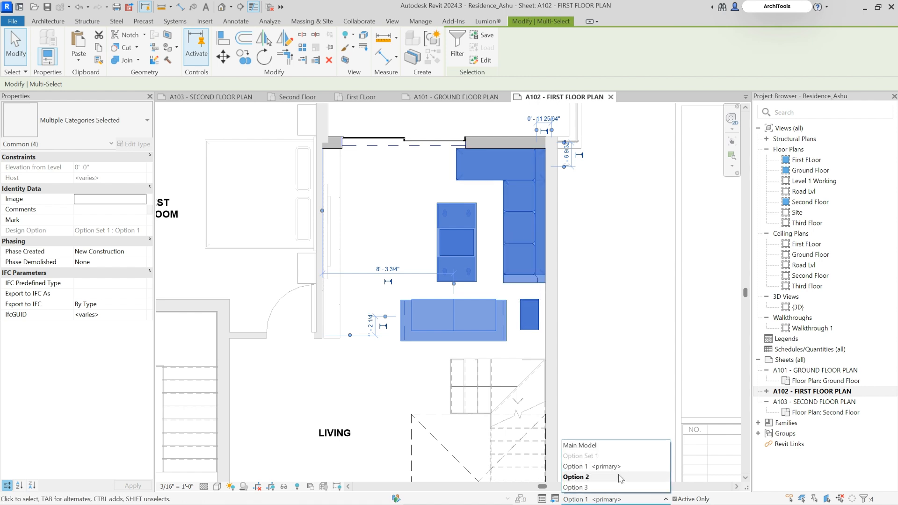
left_click(613, 478)
scroll(491, 232, "down", 5)
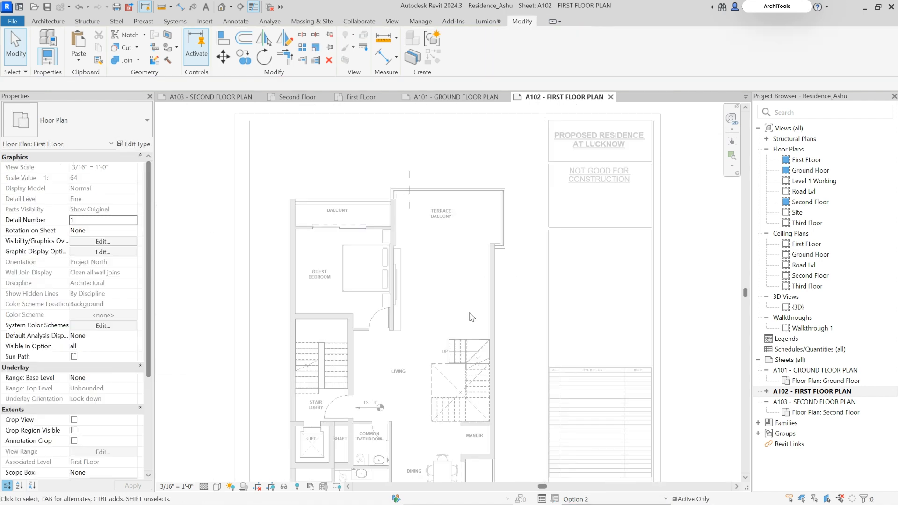
middle_click_drag(492, 231, 505, 203)
scroll(505, 202, "down", 3)
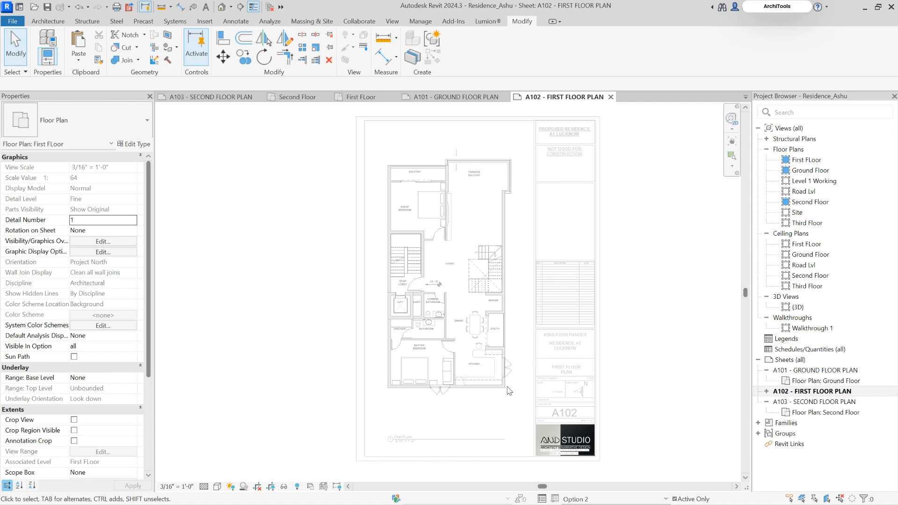
scroll(483, 168, "up", 5)
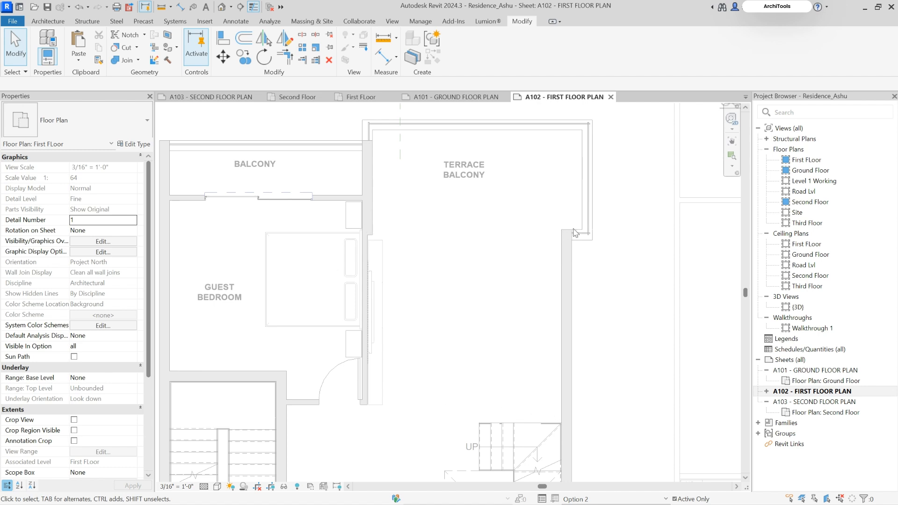
scroll(540, 197, "down", 6)
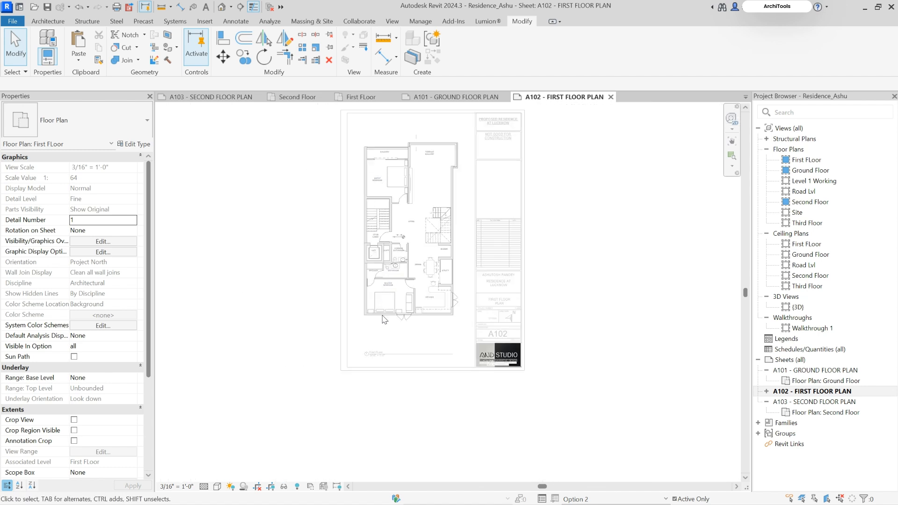
scroll(468, 297, "up", 5)
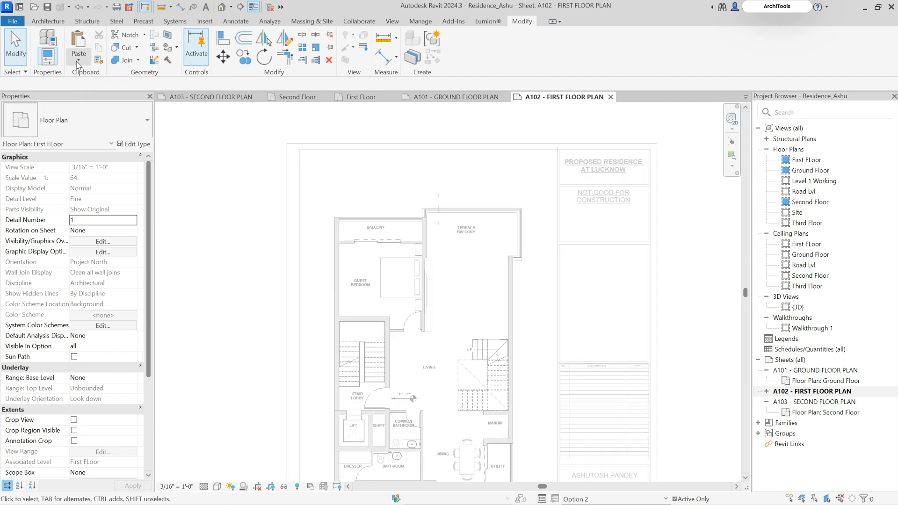
left_click(79, 64)
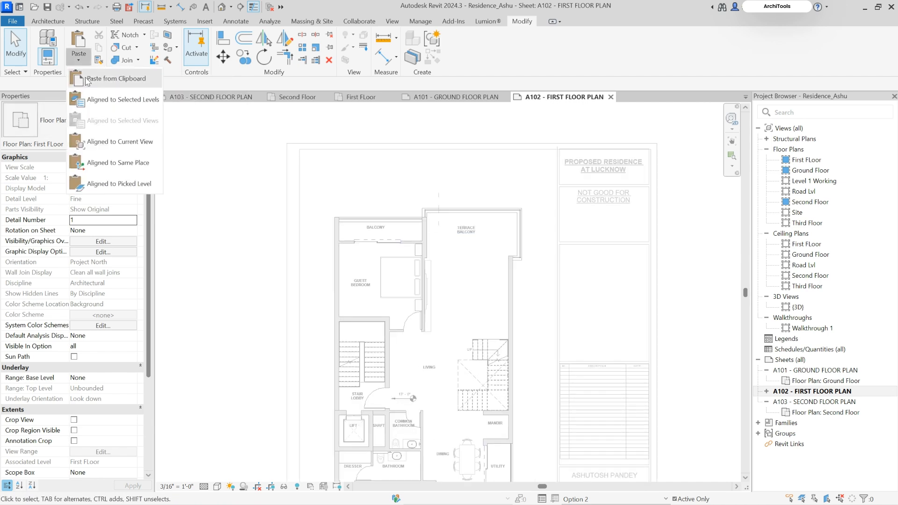
left_click(100, 141)
Replace the pasted L-shaped couch with a rotated instance of the same type, its long side facing the terrace balcony
scroll(500, 266, "up", 4)
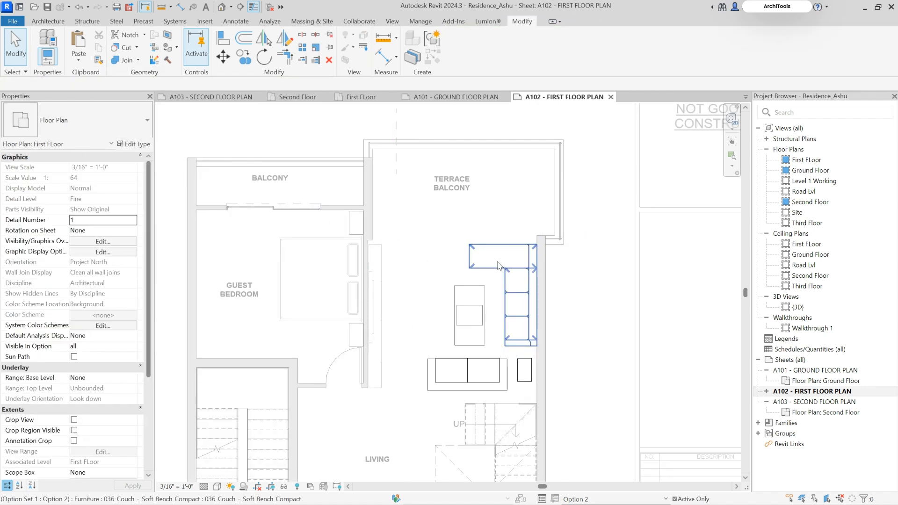
left_click(500, 265)
key("c")
key("s")
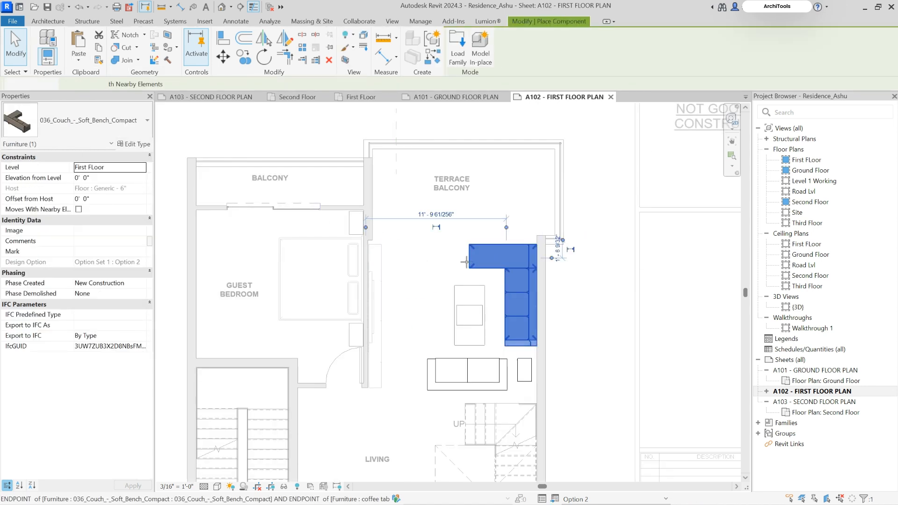
key("space")
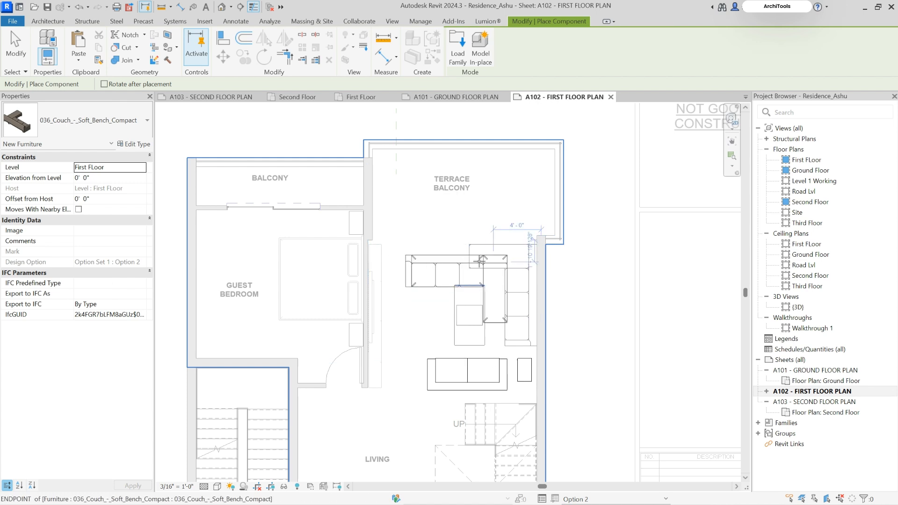
scroll(484, 250, "up", 5)
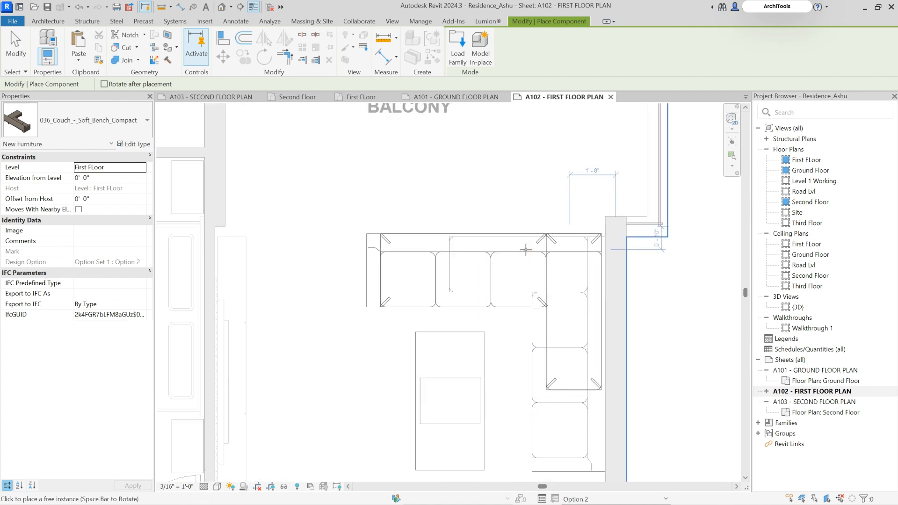
left_click(538, 347)
key("Escape")
left_click(539, 413)
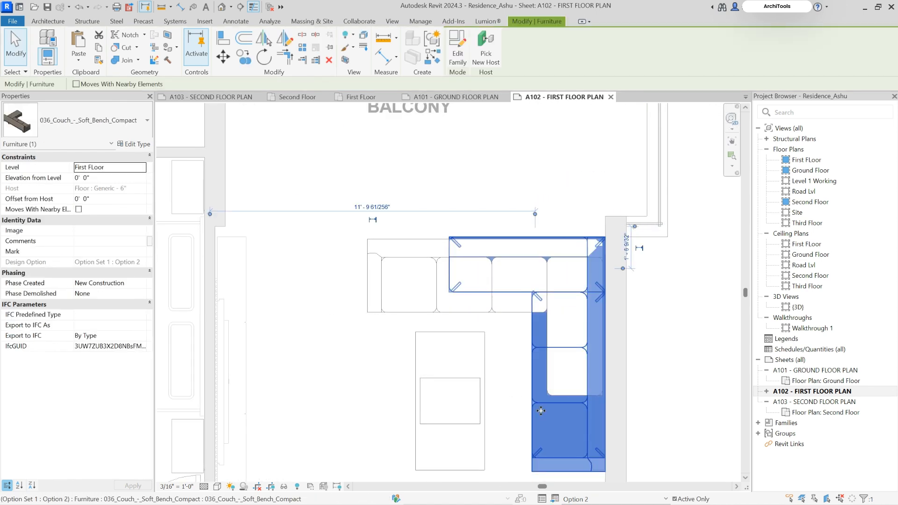
key("Delete")
Rotate the coffee table a quarter turn and move the two-seater sofa closer to it
scroll(545, 300, "down", 2)
left_click(500, 347)
key("space")
key("Escape")
left_click(527, 438)
middle_click_drag(528, 439, 491, 333)
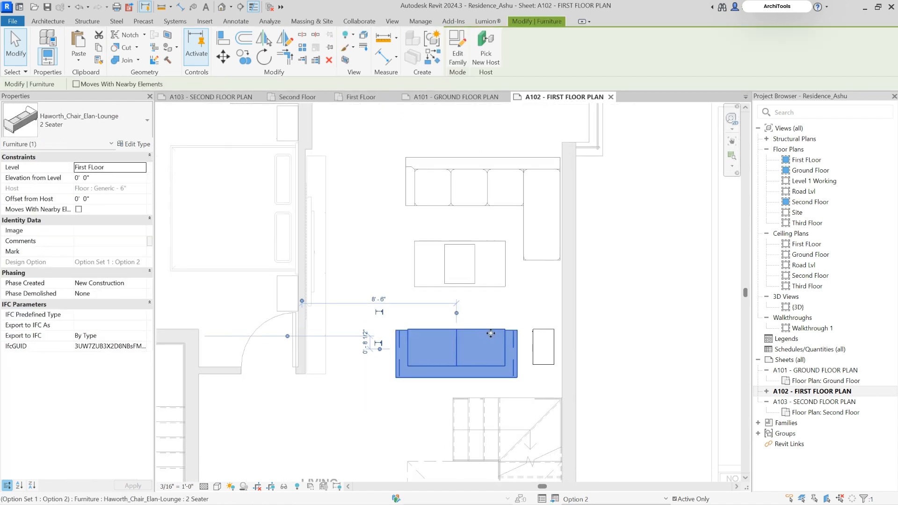
left_click_drag(491, 329, 525, 312)
Rotate the side table, fit it between the couch's short leg and the sofa, and fine-tune the furniture positions
left_click(544, 346)
key("space")
left_click(523, 320)
left_click(467, 251)
scroll(450, 239, "up", 2)
left_click_drag(464, 246, 467, 222)
scroll(506, 340, "down", 4)
left_click(595, 253)
middle_click_drag(599, 258, 593, 281)
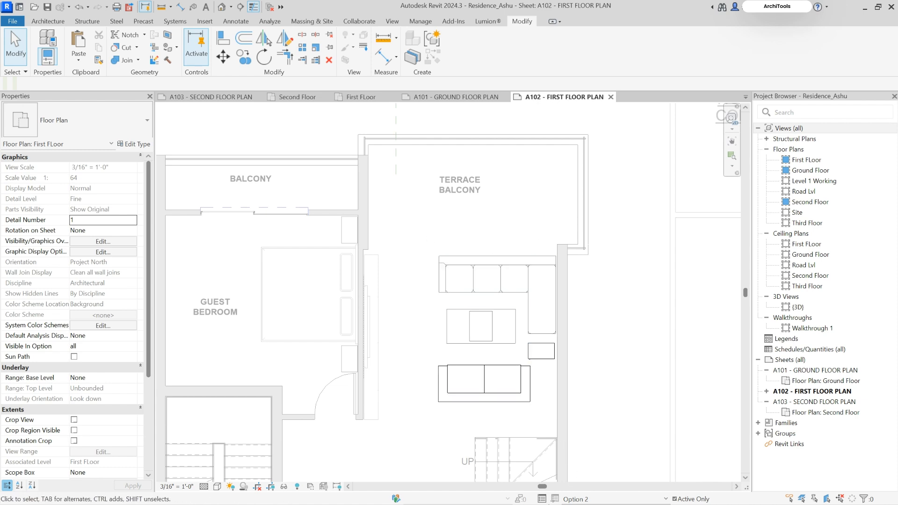
Make Option 1 (primary) active and copy its terrace balcony wall together with the sliding door
left_click(608, 499)
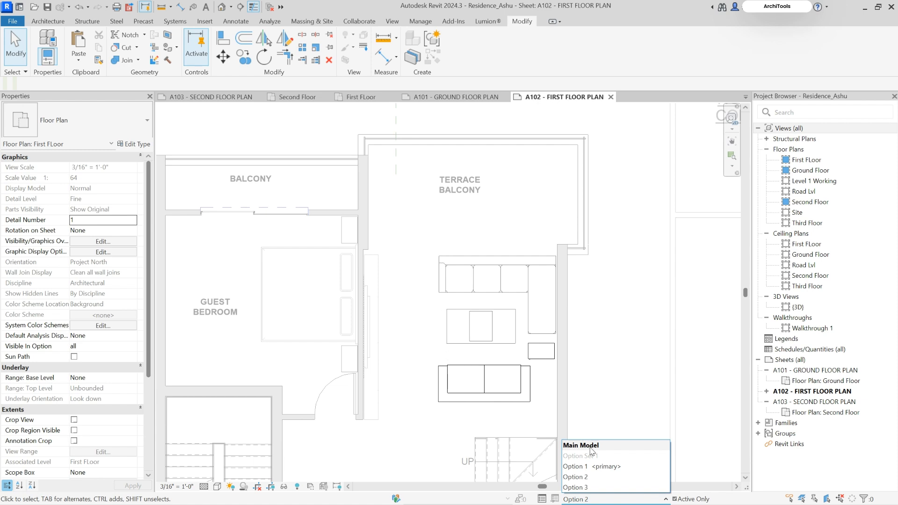
left_click(603, 466)
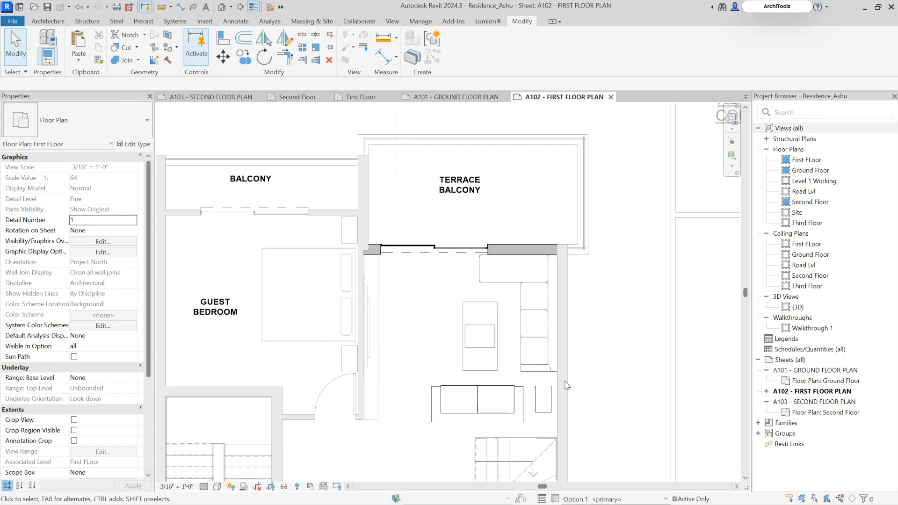
scroll(510, 253, "up", 2)
left_click(398, 241)
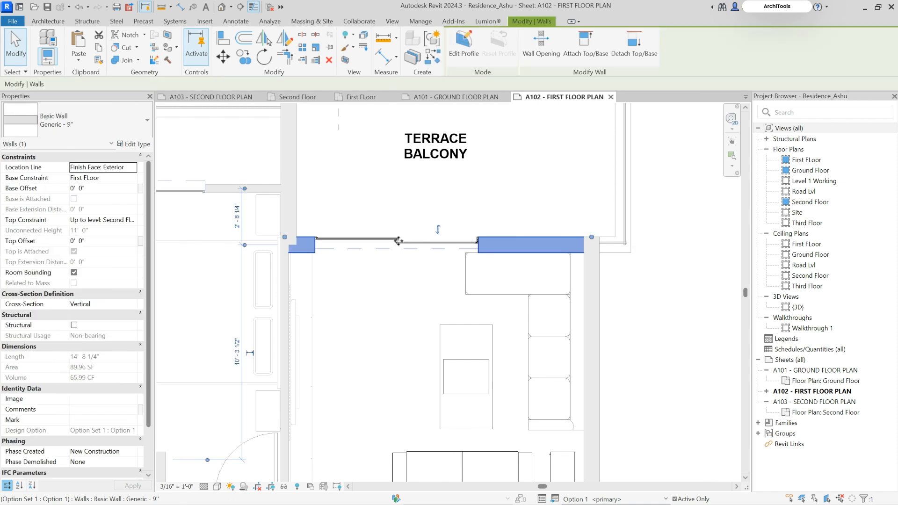
left_click(338, 240, "ctrl")
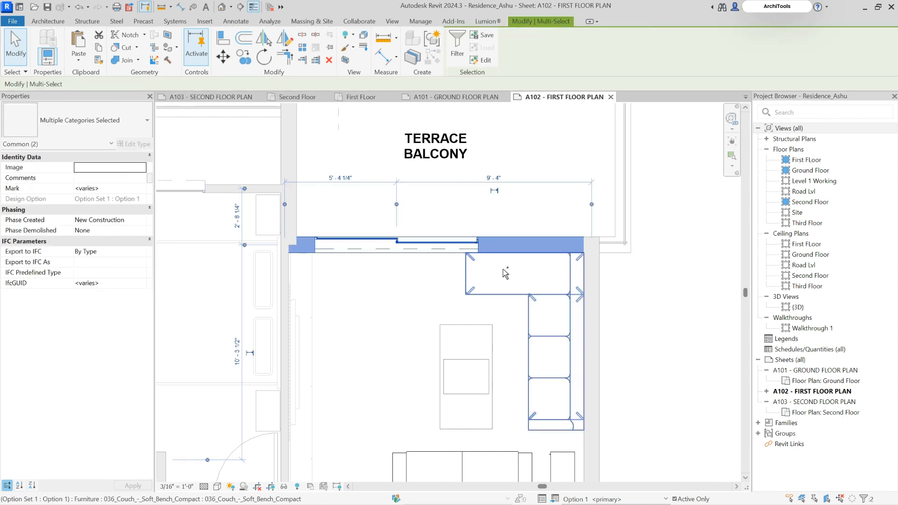
Make Option 2 active and paste the copied wall and sliding door aligned to the current view
left_click(603, 499)
left_click(585, 478)
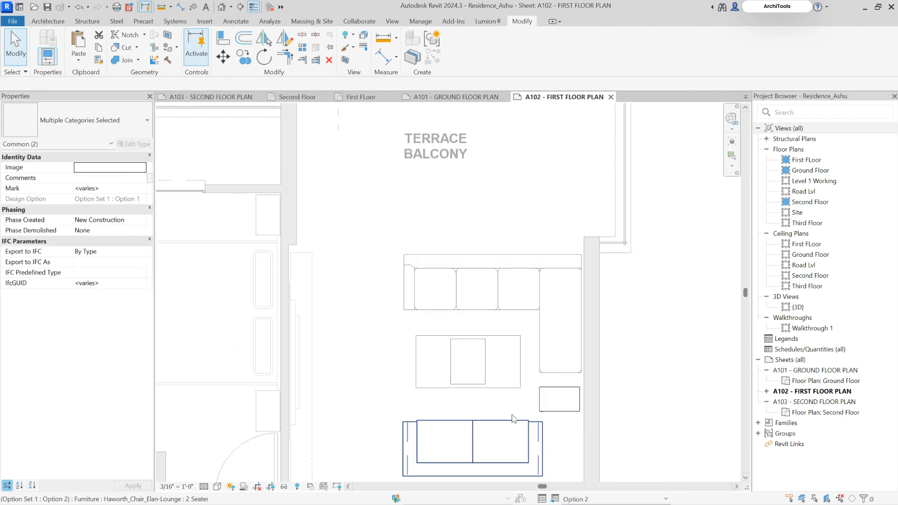
left_click(78, 63)
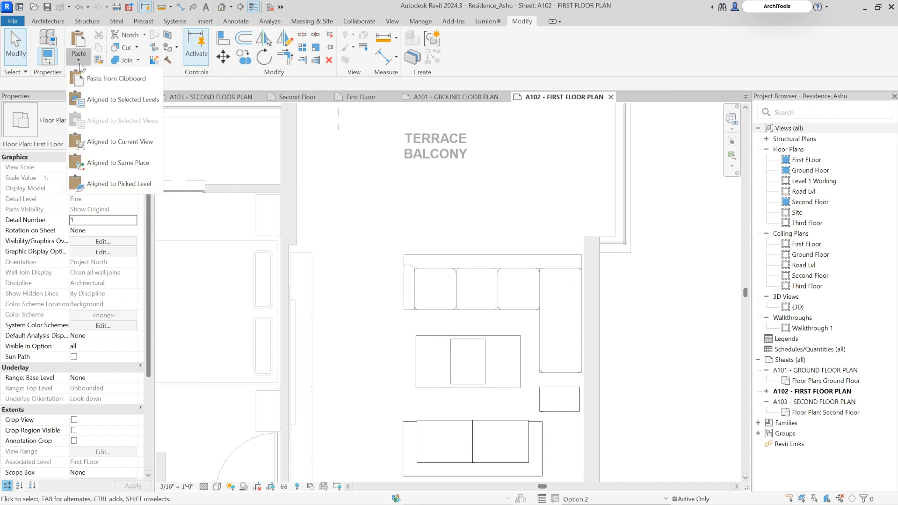
left_click(102, 150)
Change Option 2's terrace door to the Single-Flush 30" x 84" type and move it toward the guest bedroom wall
left_click(375, 254)
left_click(367, 252)
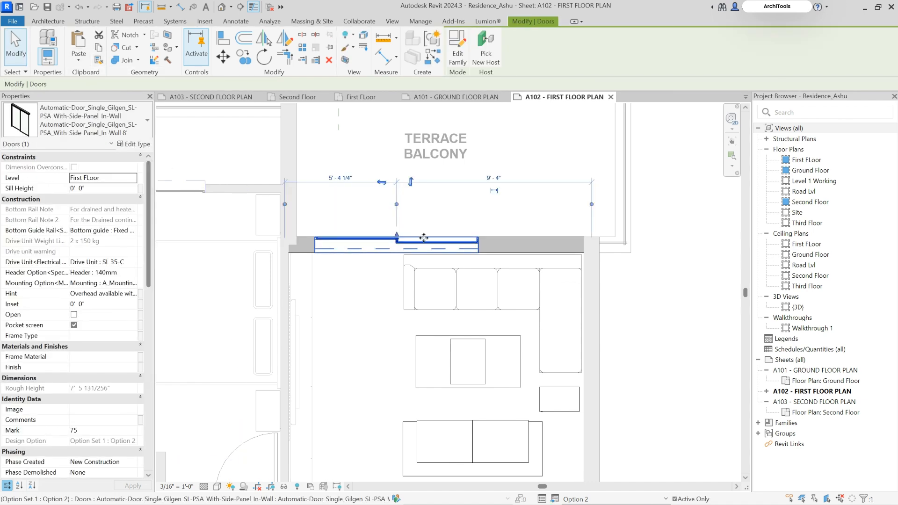
left_click(89, 123)
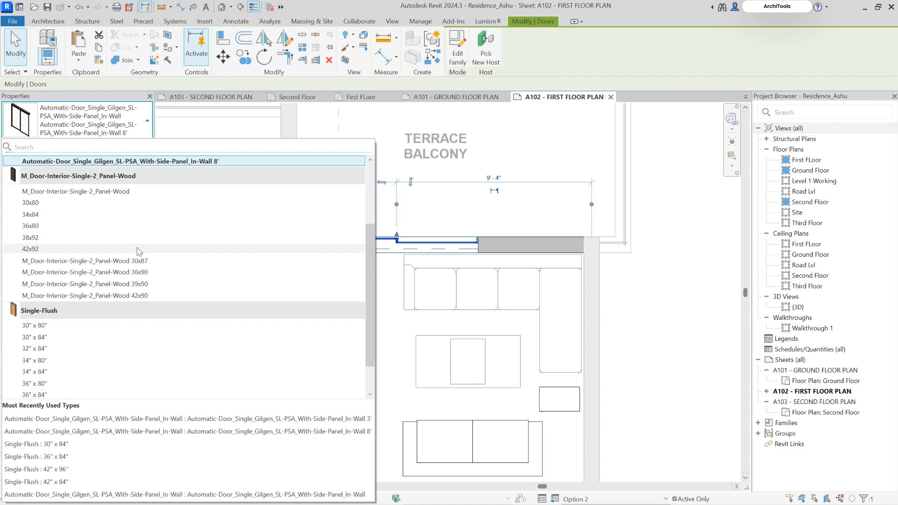
left_click(51, 337)
left_click_drag(363, 217, 311, 217)
left_click(334, 231)
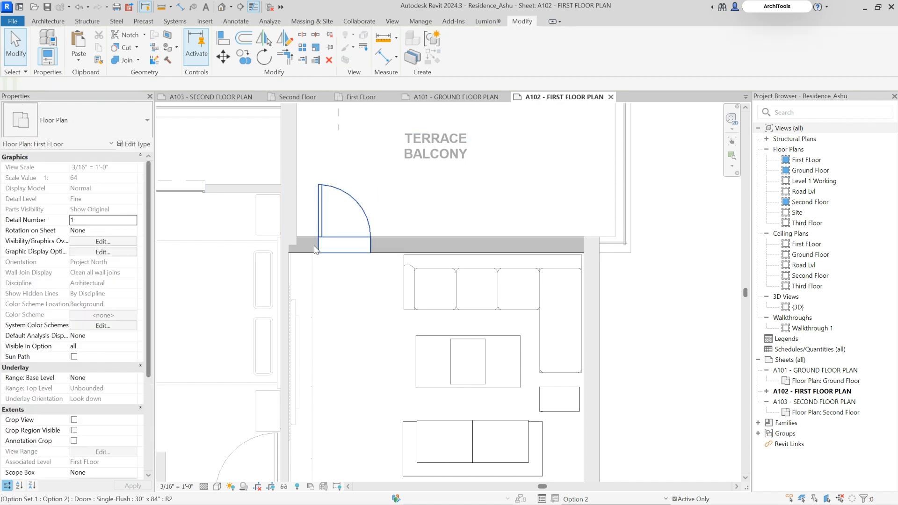
Return the active design option to Main Model, deactivate the first floor viewport and review the sheet
scroll(334, 231, "down", 3)
scroll(385, 236, "up", 3)
scroll(396, 219, "down", 3)
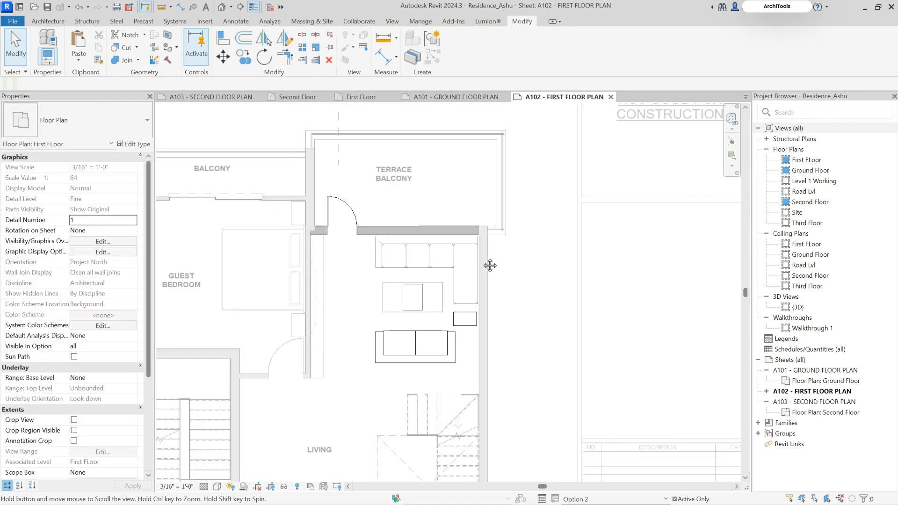
scroll(518, 285, "up", 2)
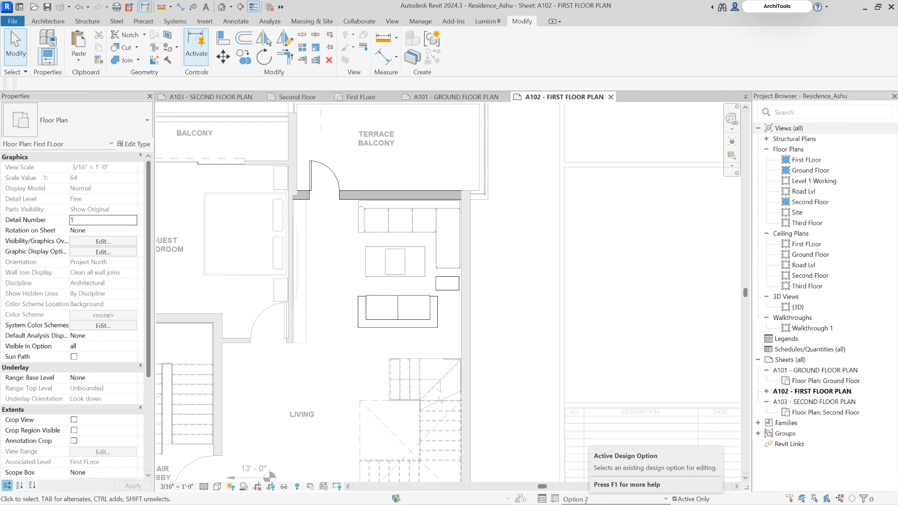
left_click(588, 499)
left_click(590, 448)
scroll(490, 255, "down", 4)
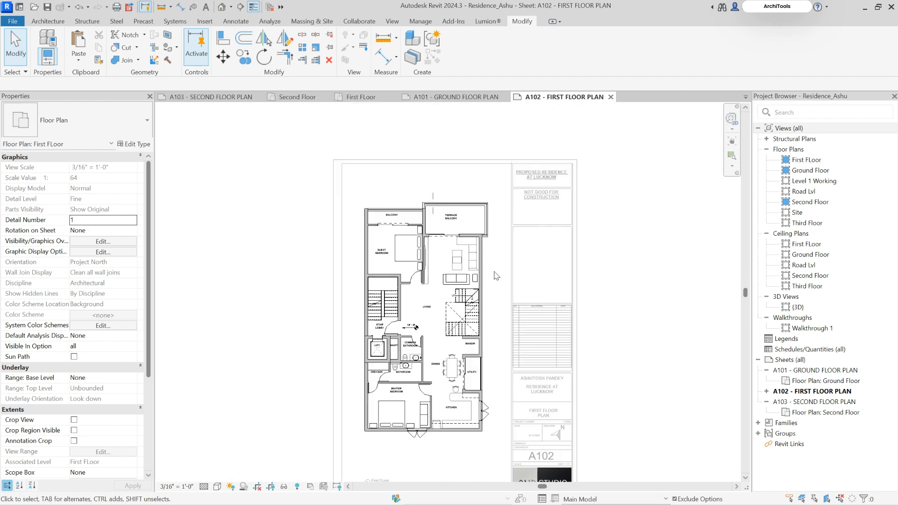
double_click(190, 182)
scroll(433, 222, "up", 3)
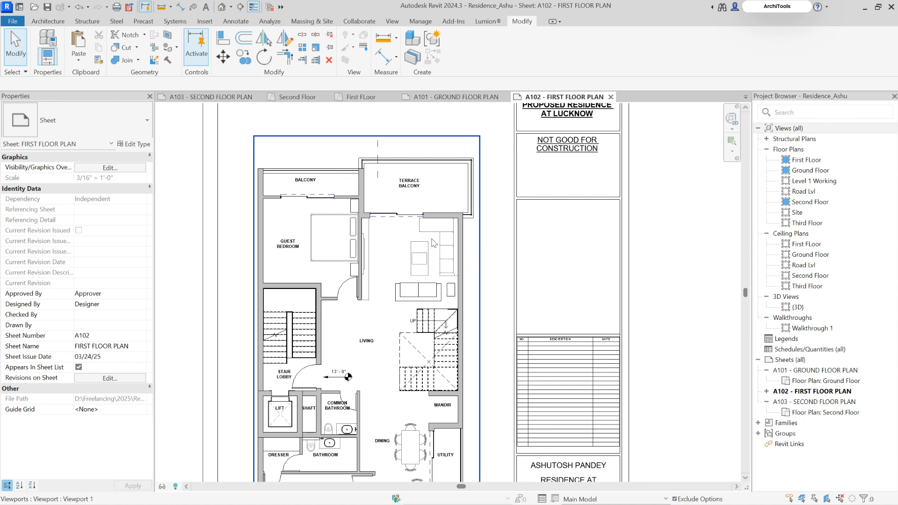
scroll(434, 243, "down", 3)
scroll(379, 239, "up", 2)
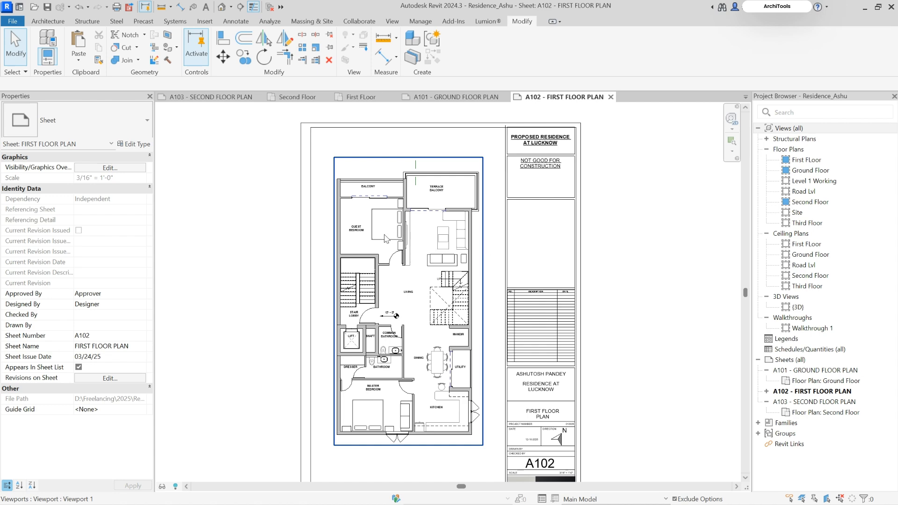
middle_click_drag(459, 283, 434, 247)
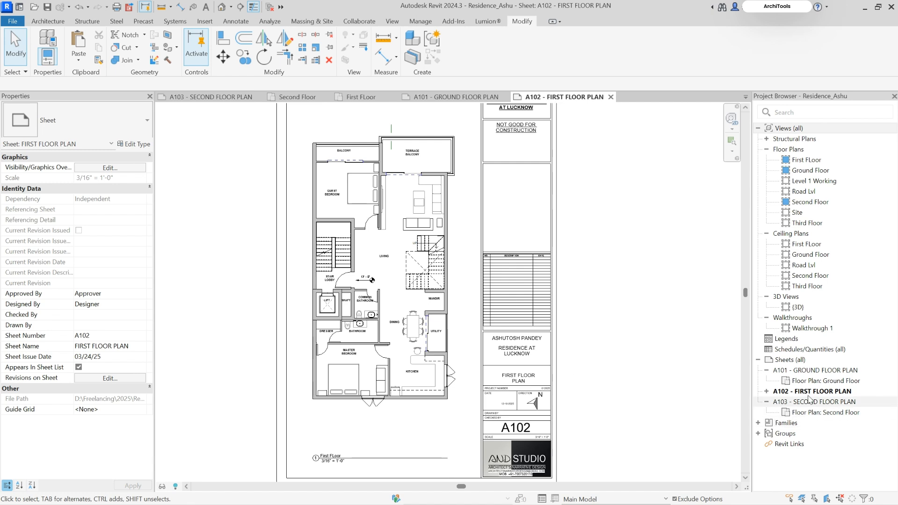
Rename sheet A102 as FIRST FLOOR PLAN OPT-1
left_click(823, 392)
key("F2")
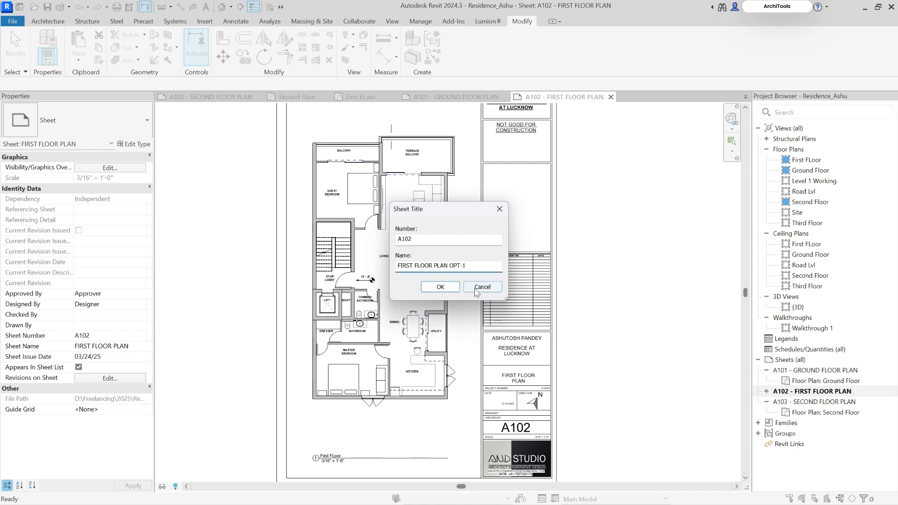
left_click(440, 287)
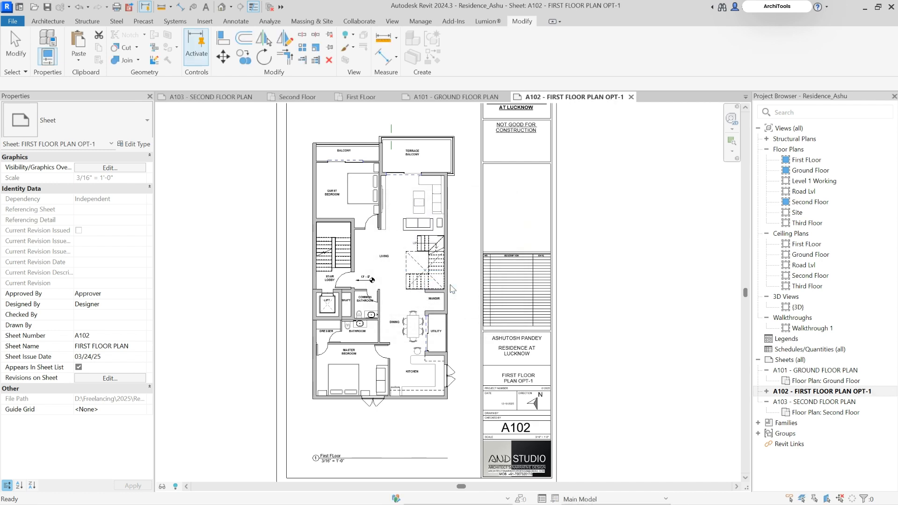
Duplicate sheet A102 as an empty sheet and name the copy FIRST FLOOR PLAN OPT-2
right_click(813, 391)
mouse_move(767, 229)
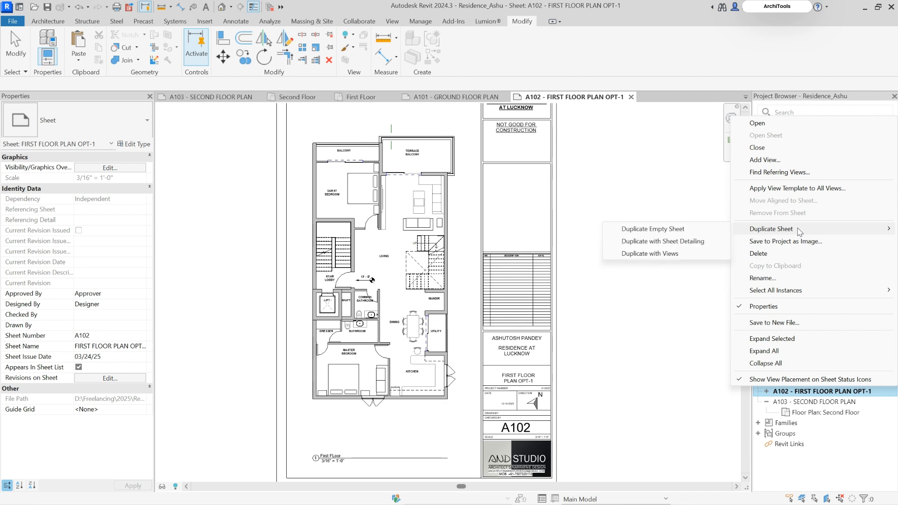
left_click(679, 229)
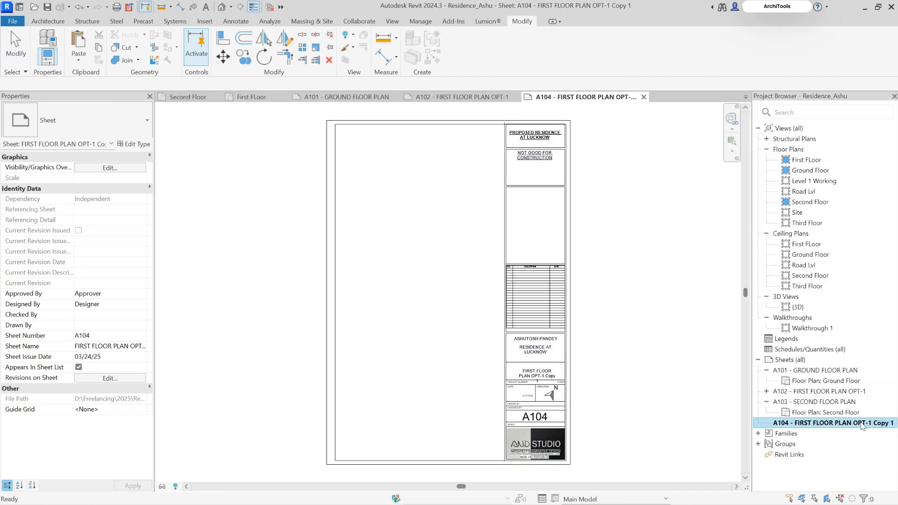
key("F2")
left_click_drag(496, 265, 468, 266)
type("2")
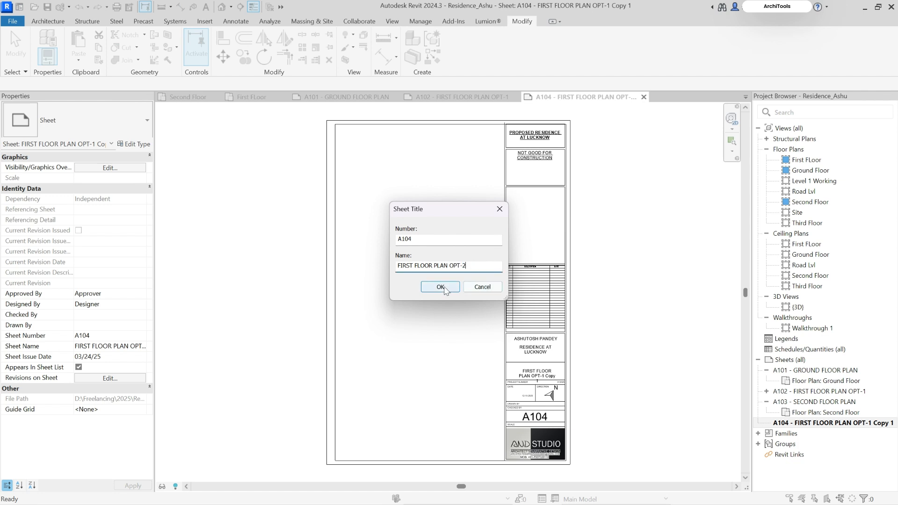
left_click(440, 287)
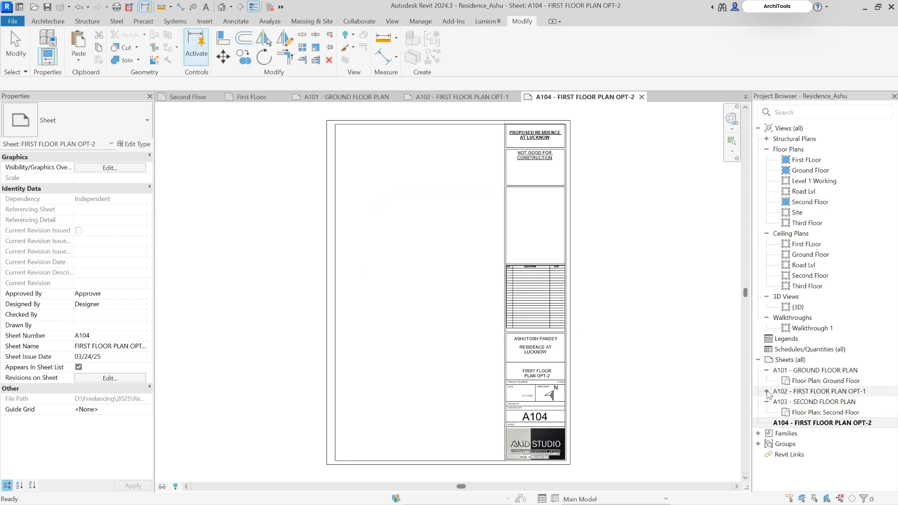
Duplicate the First FLoor plan view with detailing and name the copy First FLoor OPT-2
left_click(767, 391)
left_click(802, 403)
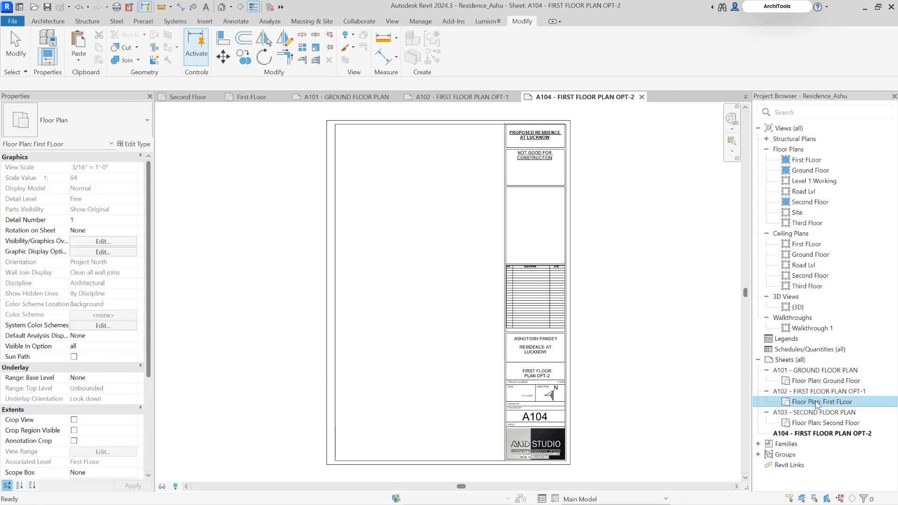
right_click(817, 405)
mouse_move(786, 255)
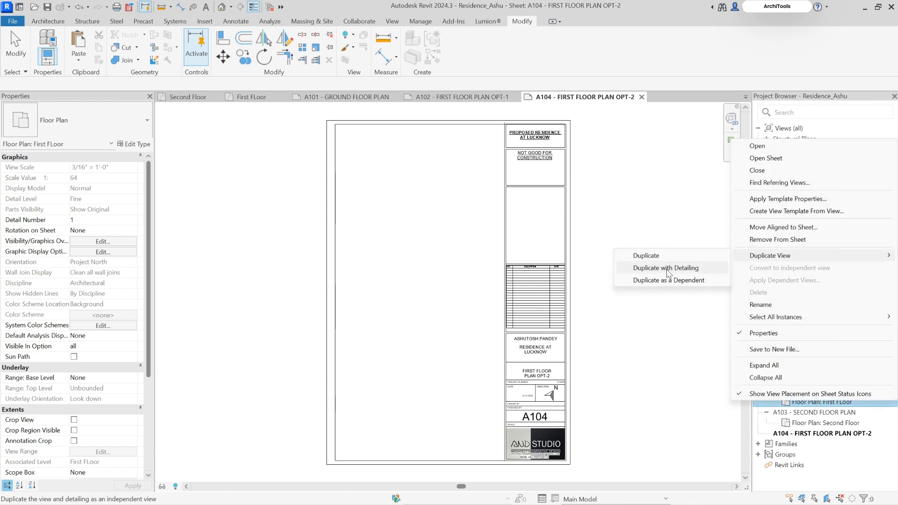
left_click(653, 273)
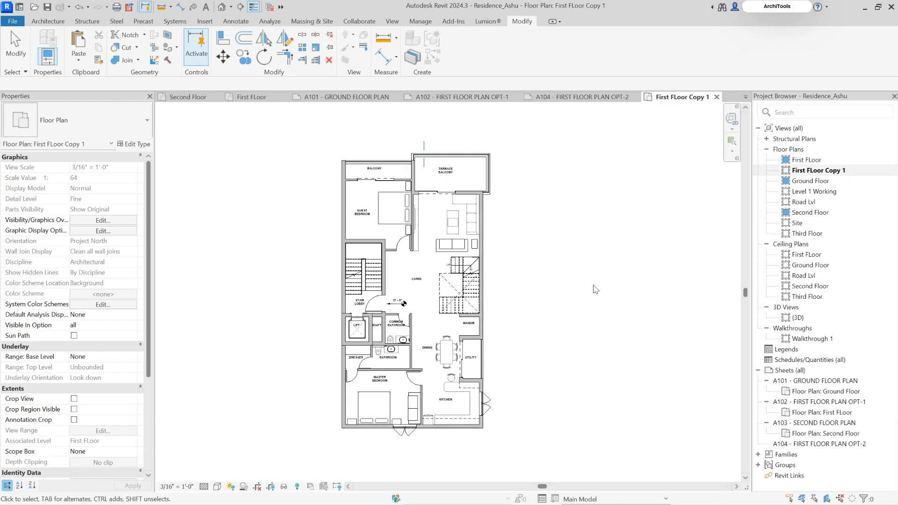
scroll(100, 397, "down", 5)
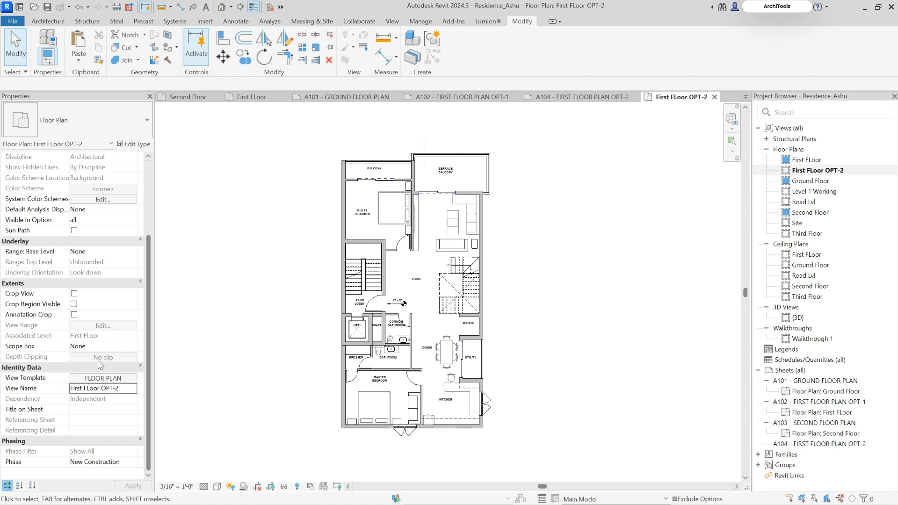
Duplicate the FLOOR PLAN view template and name the copy FLOOR PLAN OPT-2
left_click(98, 378)
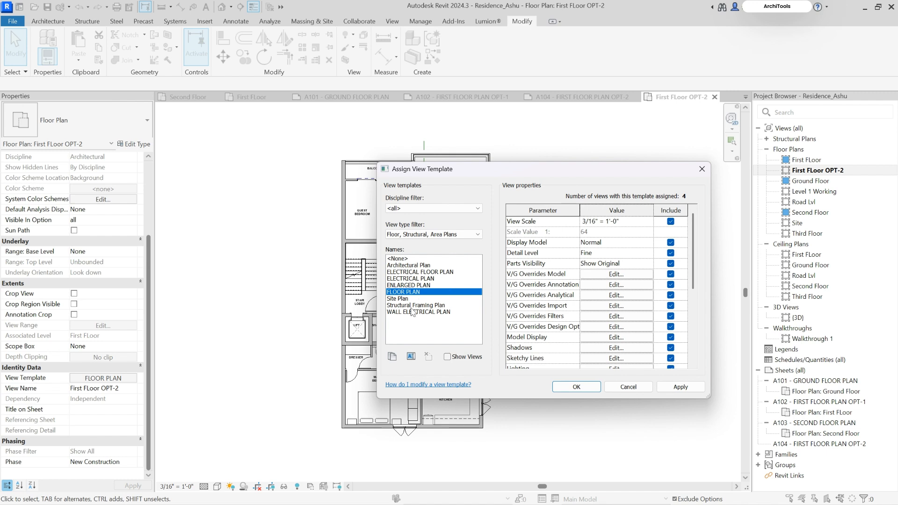
left_click(393, 357)
type("FLOOR PLAN OPT-2")
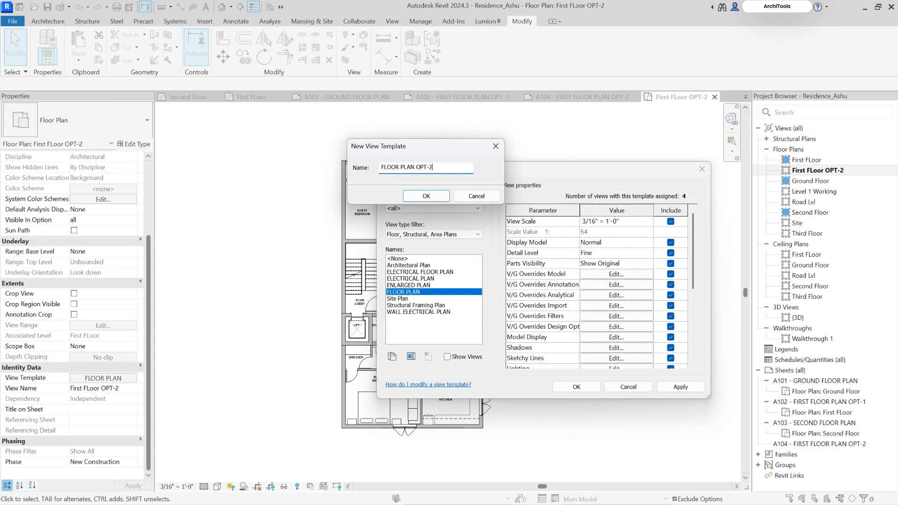
left_click(427, 196)
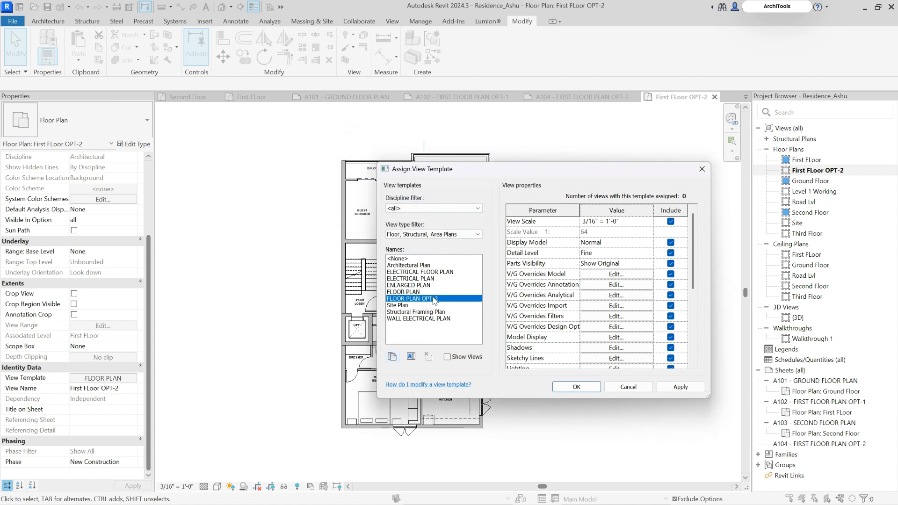
Set the FLOOR PLAN OPT-2 template's visibility overrides to show Option 2 for Option Set 1
left_click(604, 275)
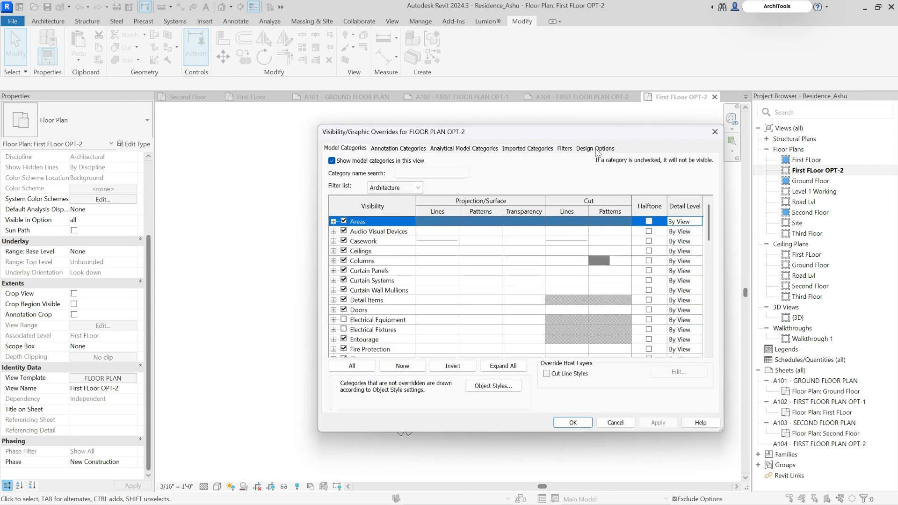
left_click(596, 149)
left_click(546, 179)
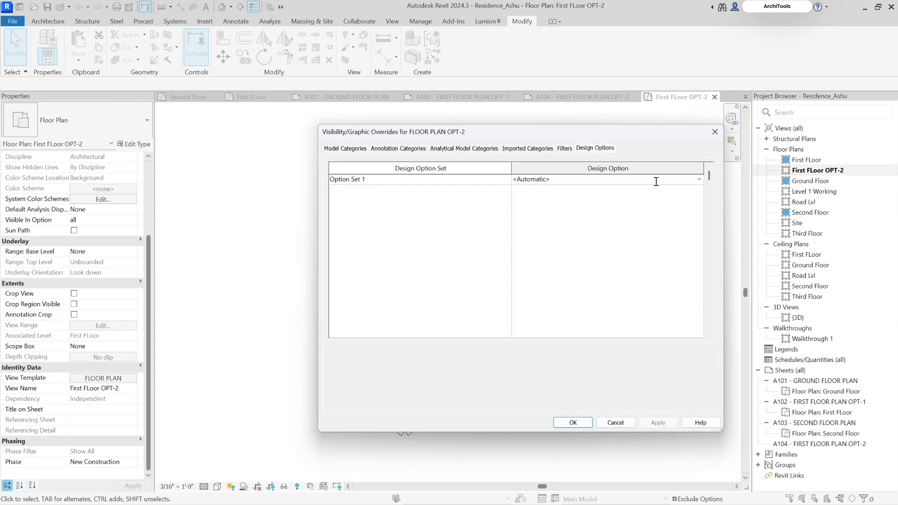
left_click(699, 179)
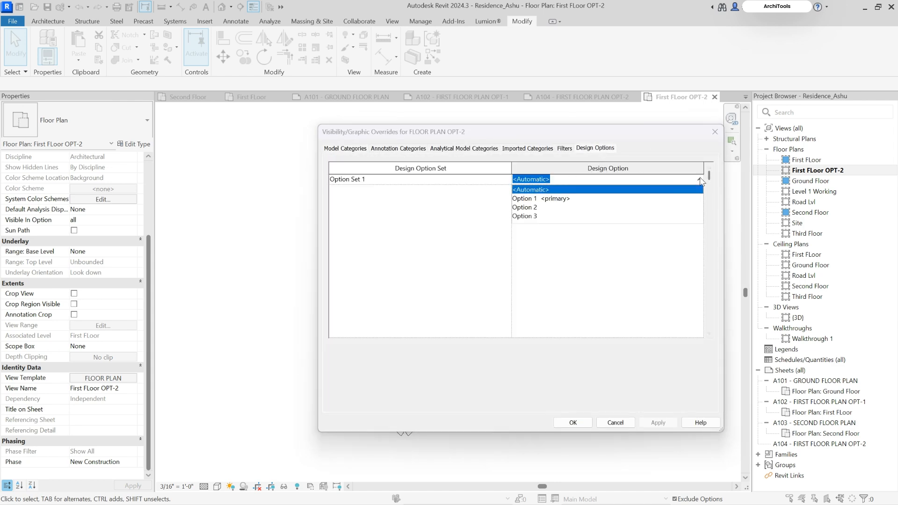
left_click(524, 208)
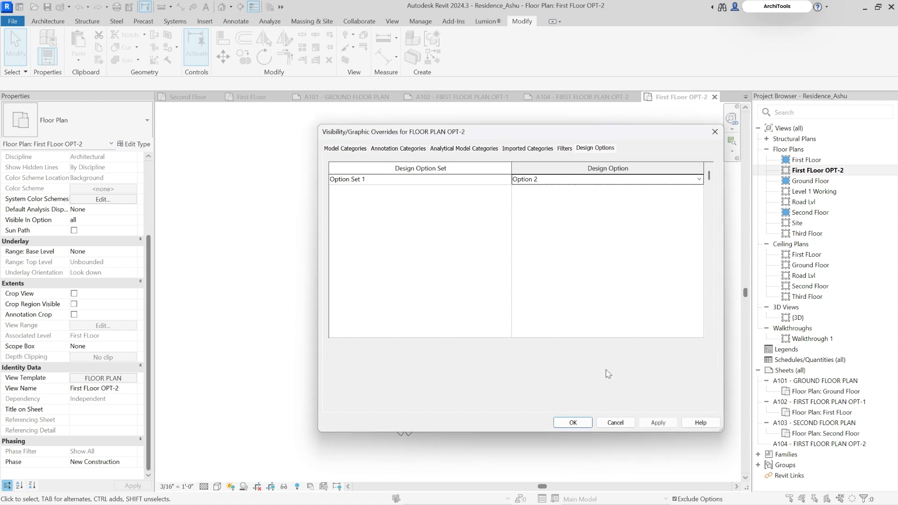
left_click(573, 423)
Assign the FLOOR PLAN OPT-2 template to the First FLoor OPT-2 view and check the plan
left_click(577, 387)
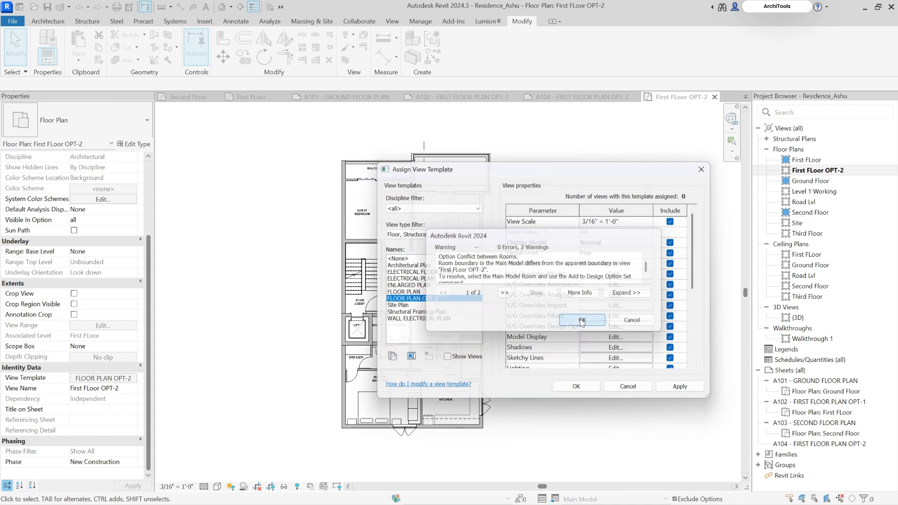
left_click(583, 321)
scroll(392, 190, "up", 5)
scroll(392, 190, "down", 2)
middle_click_drag(577, 285, 564, 251)
scroll(565, 251, "down", 2)
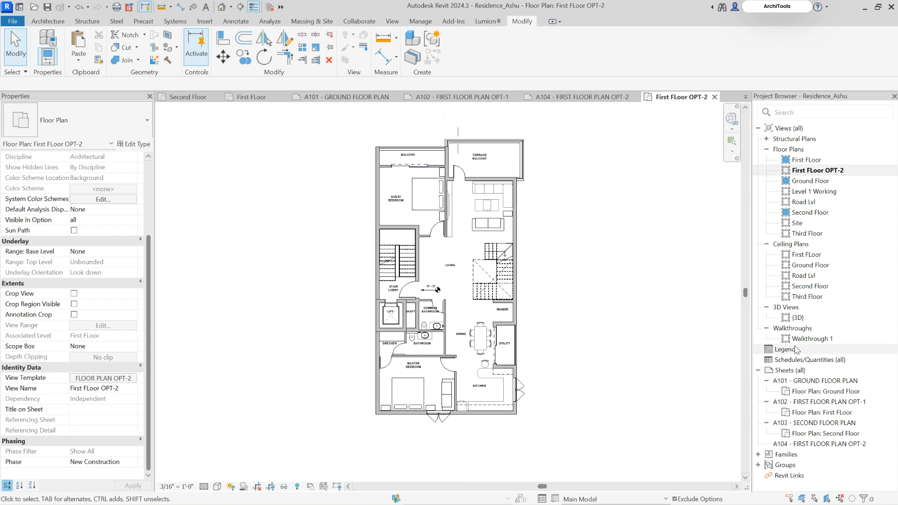
Open sheet A104 and place the First FLoor OPT-2 view in the empty area beside the title block
left_click(824, 423)
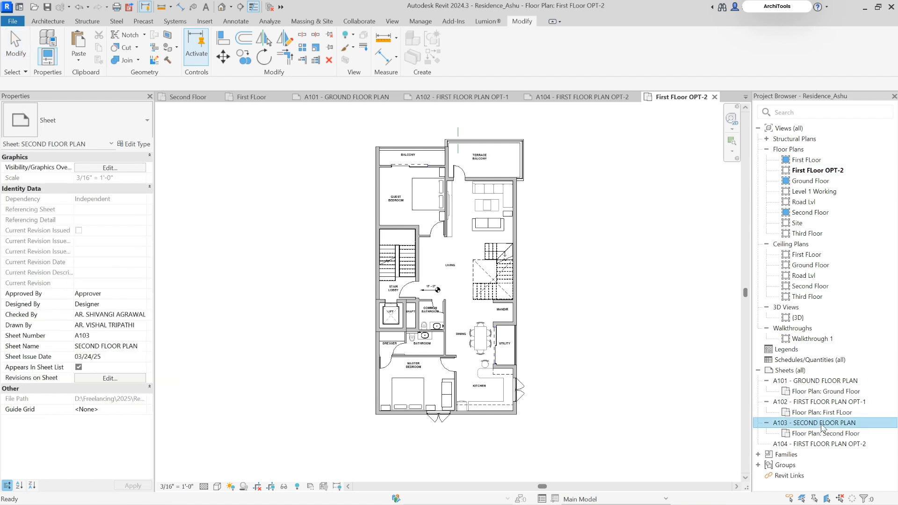
double_click(824, 444)
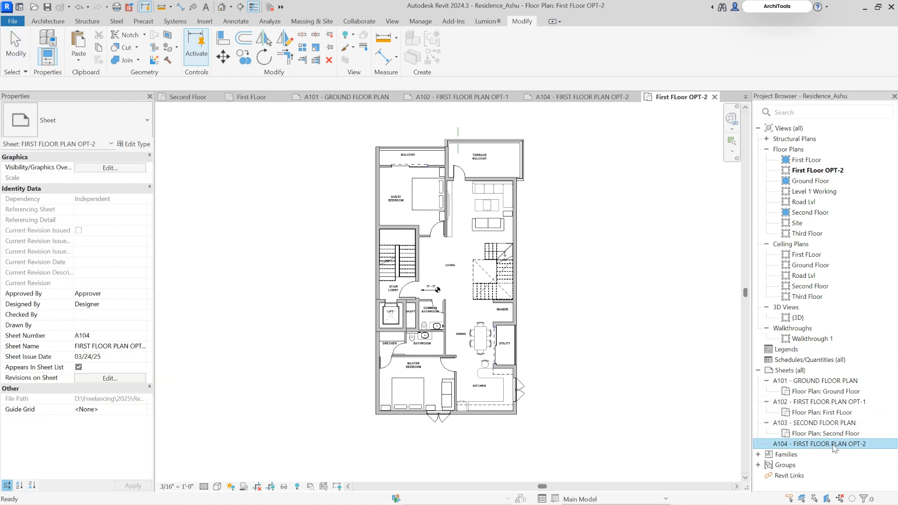
left_click_drag(818, 172, 414, 300)
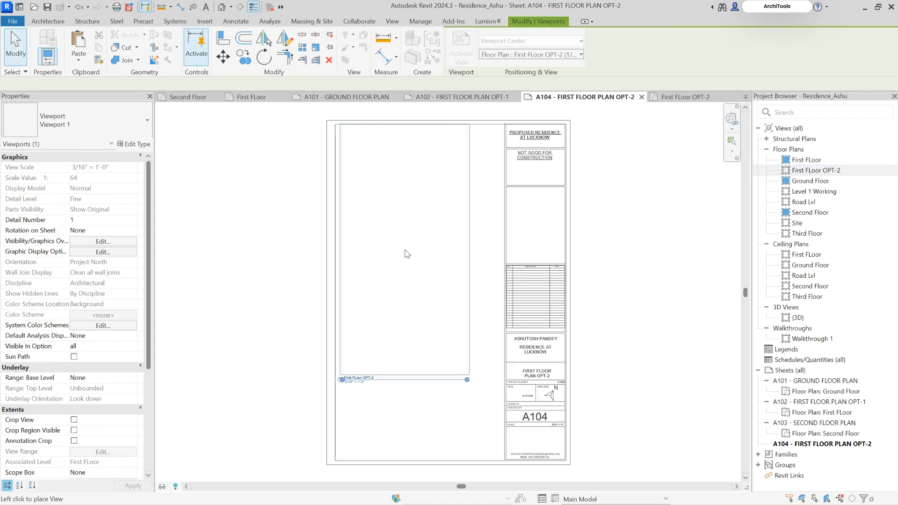
left_click(411, 307)
left_click(609, 316)
middle_click_drag(613, 354, 602, 330)
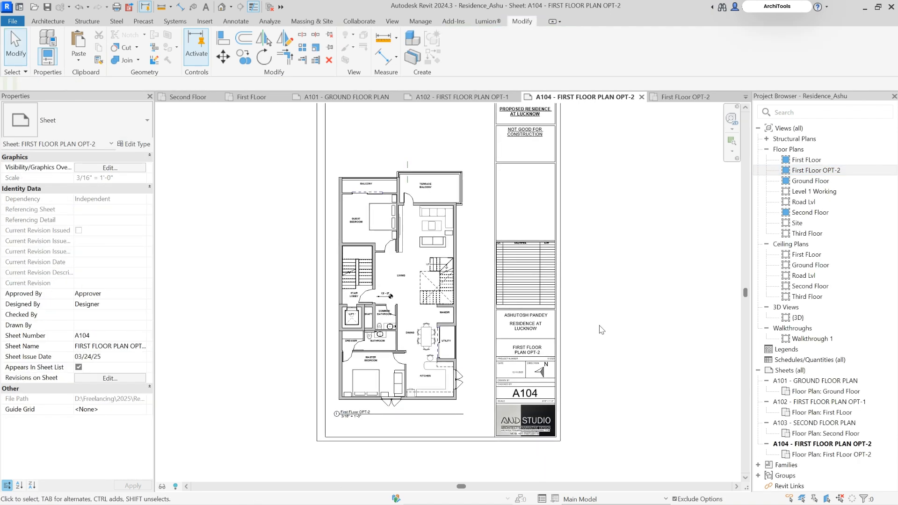
Compare the living room furniture and terrace wall layouts on sheets A102 and A104
double_click(814, 402)
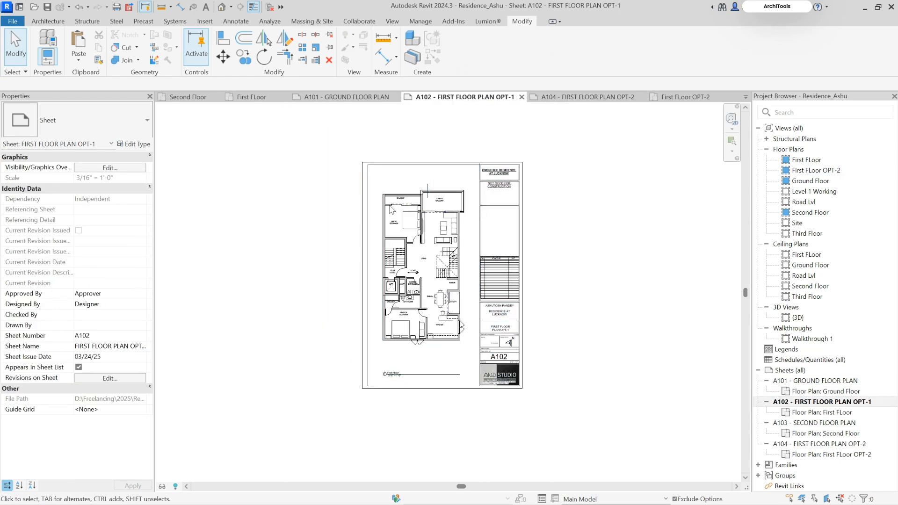
scroll(471, 212, "up", 4)
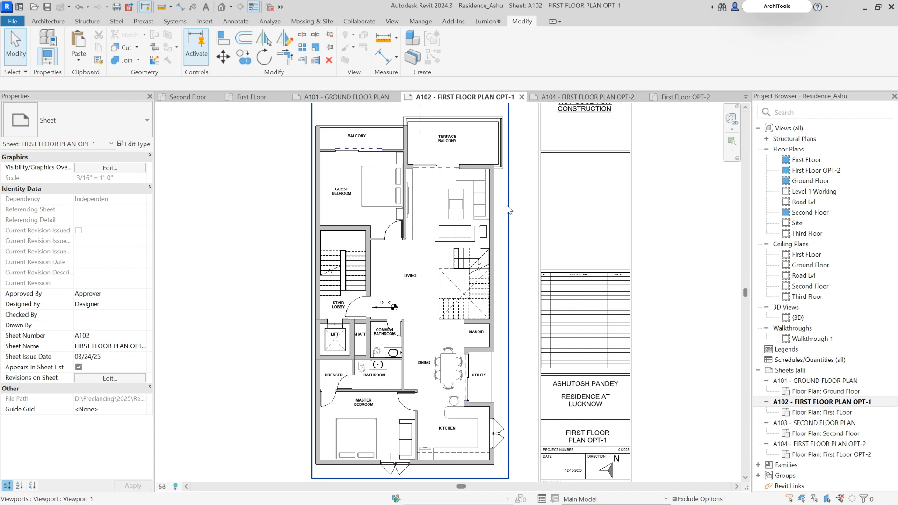
double_click(816, 447)
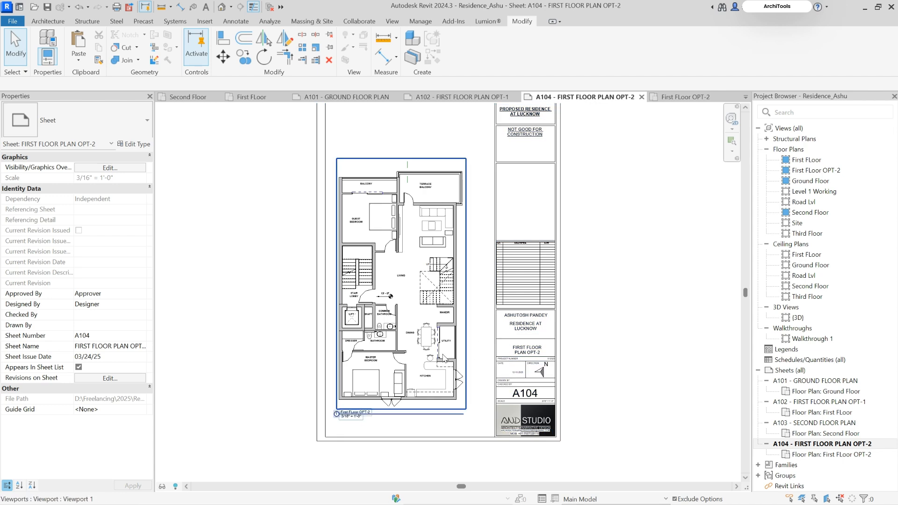
scroll(391, 228, "up", 2)
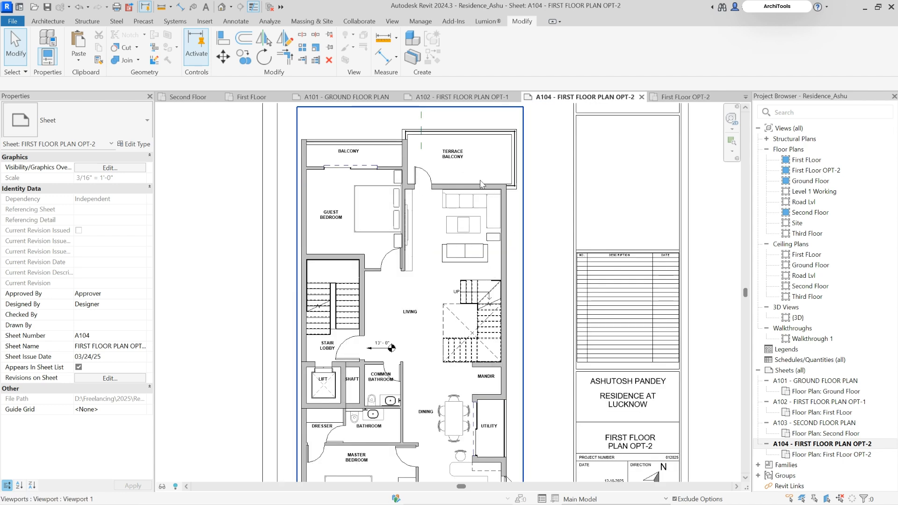
scroll(437, 169, "up", 2)
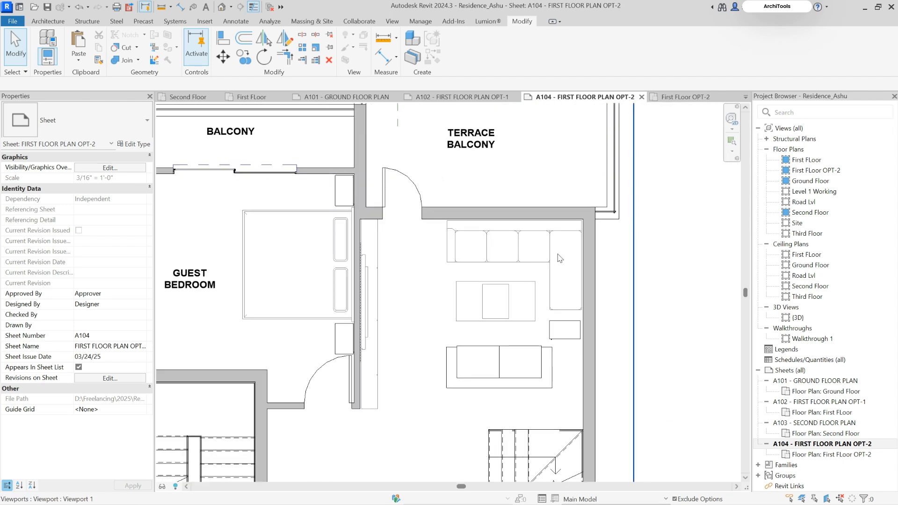